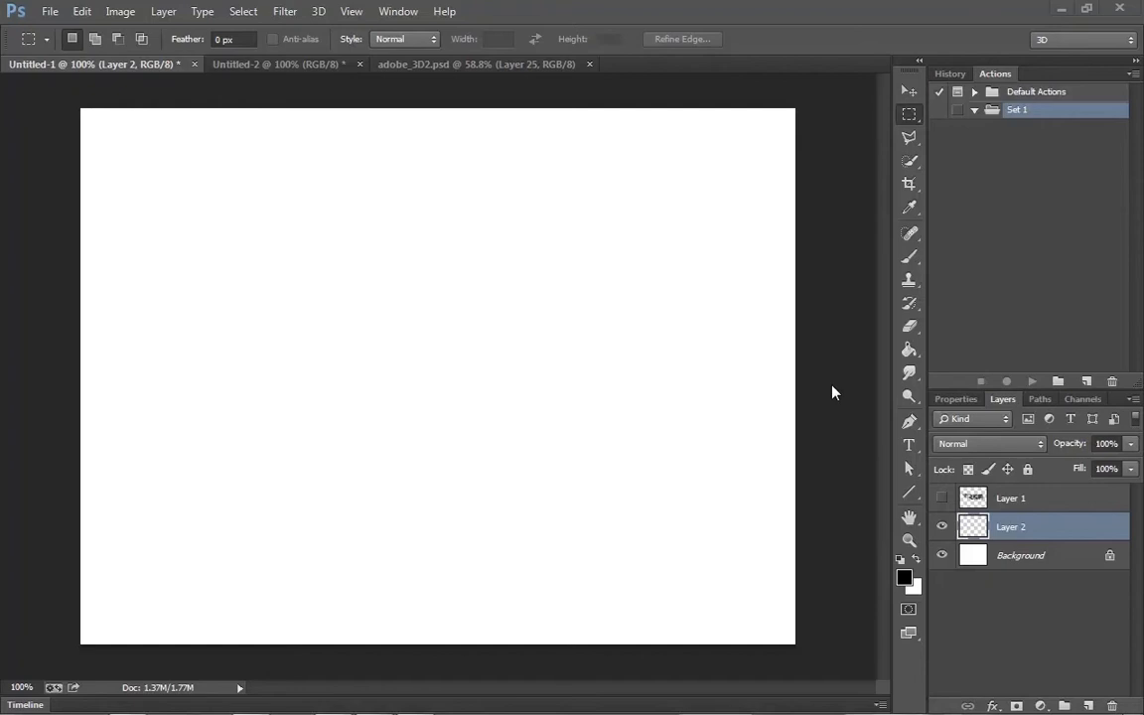
Step: Draw a straight horizontal Pen path across the lower part of the canvas, from the left side to the right
{"action": "left_click", "coordinate": [909, 421]}
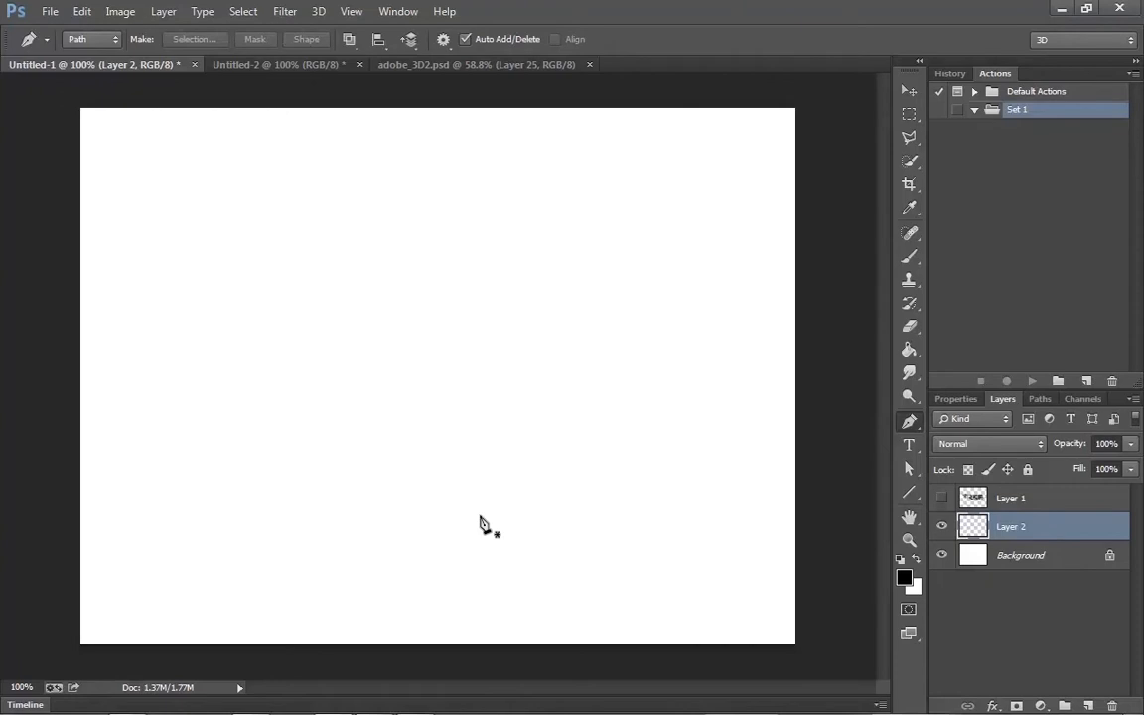
{"action": "left_click", "coordinate": [133, 557]}
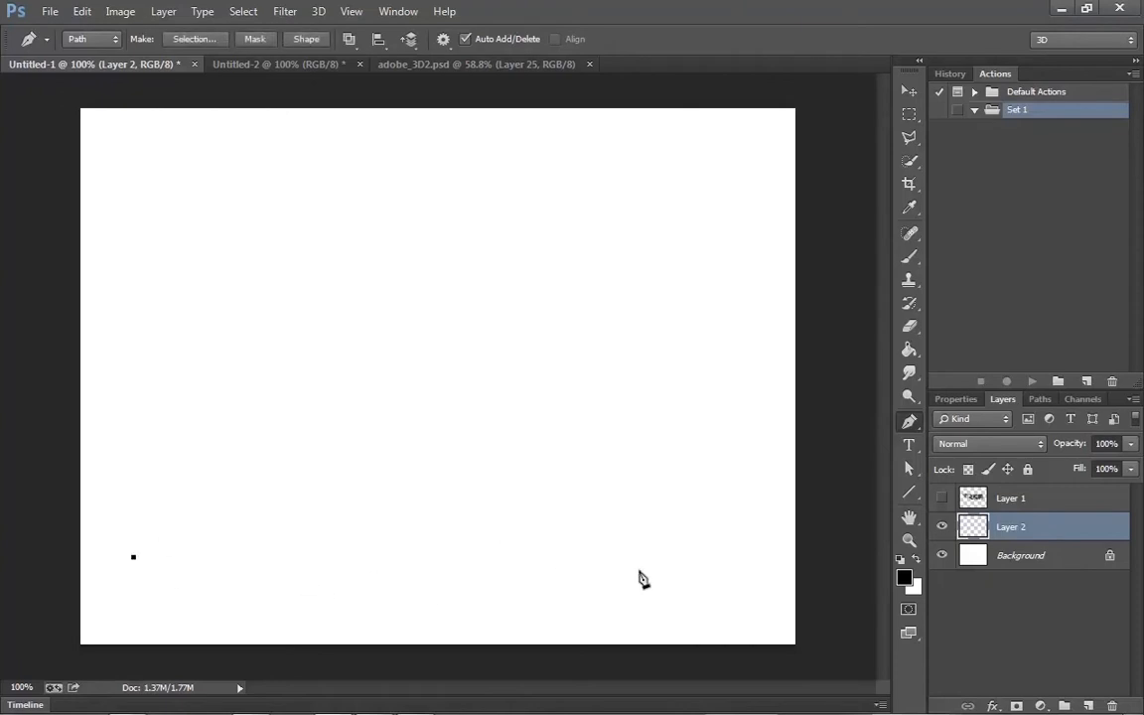
{"action": "left_click", "coordinate": [731, 557]}
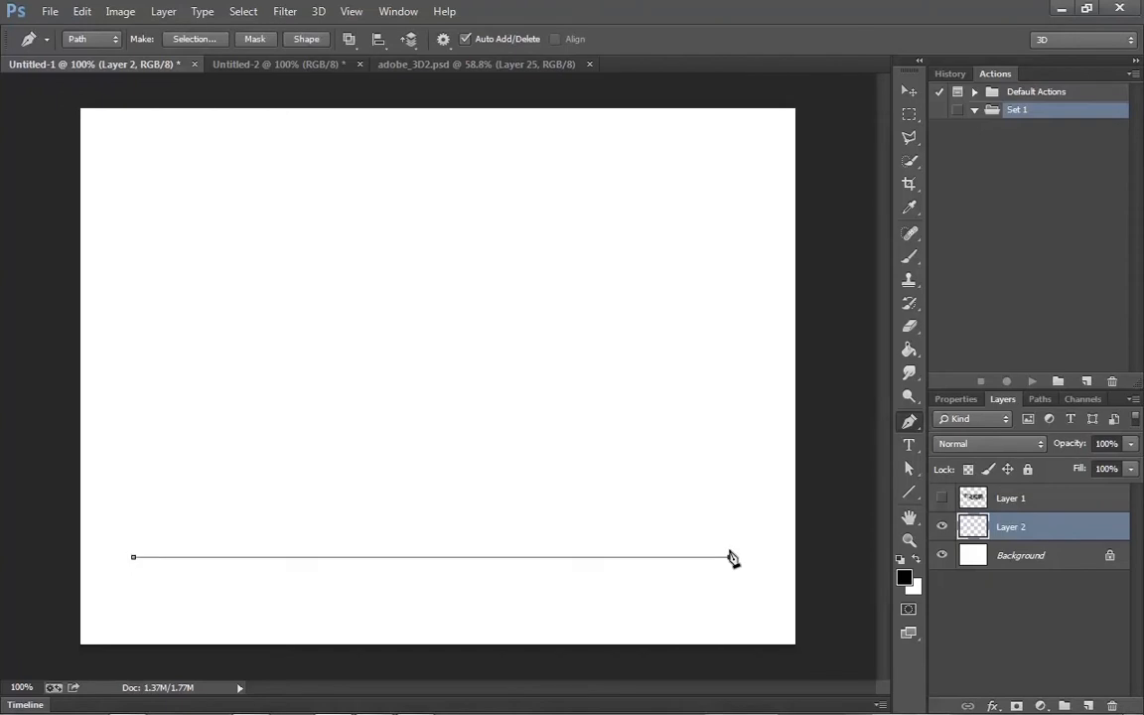
Step: Fill the path on Layer 2 with the Tree scripted pattern using tree type 10: Populus Nigra, and remove the path
{"action": "left_click", "coordinate": [95, 16]}
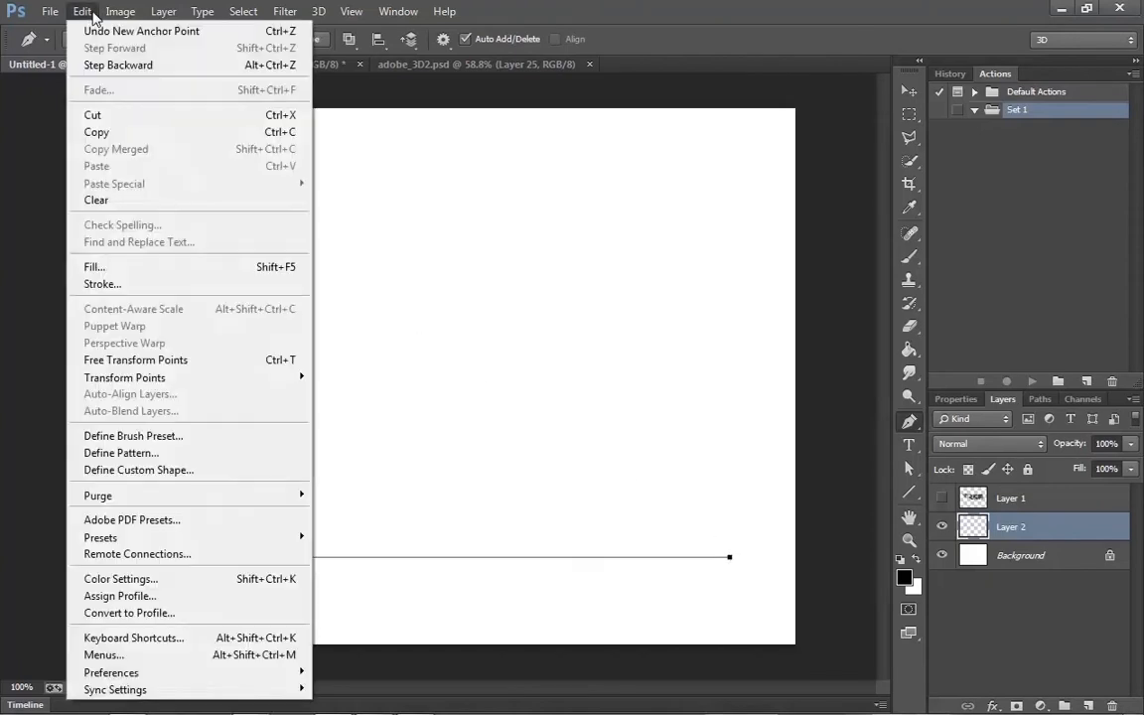
{"action": "left_click", "coordinate": [103, 268]}
{"action": "left_click", "coordinate": [673, 190]}
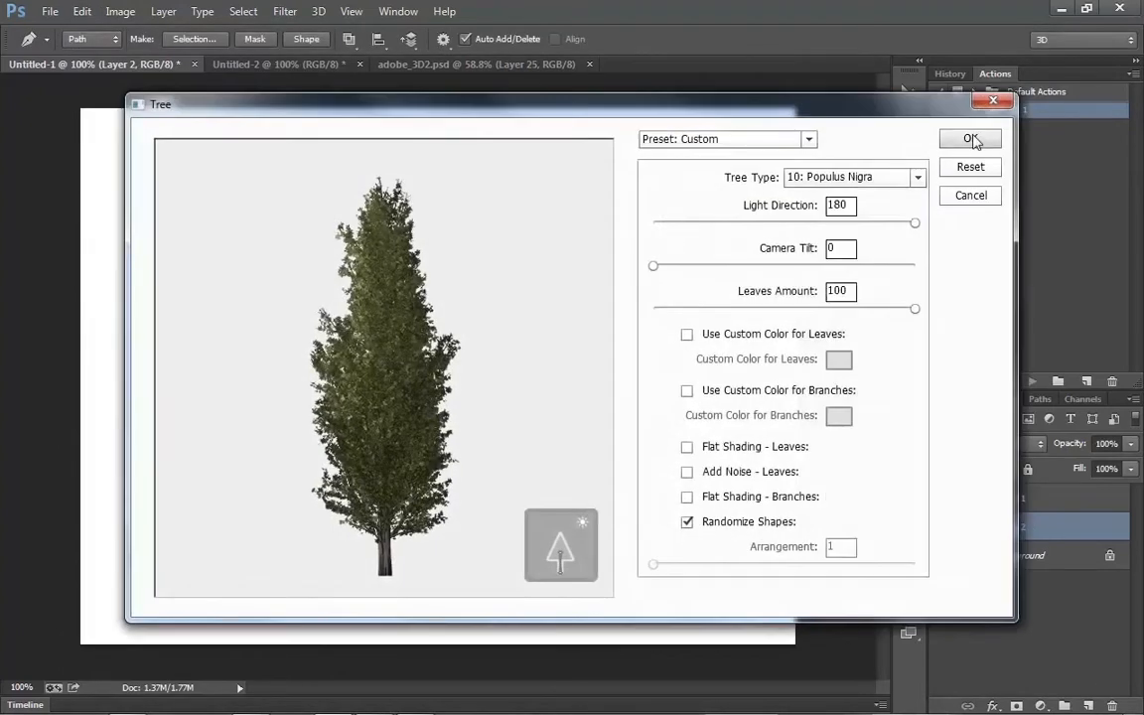
{"action": "left_click", "coordinate": [970, 139]}
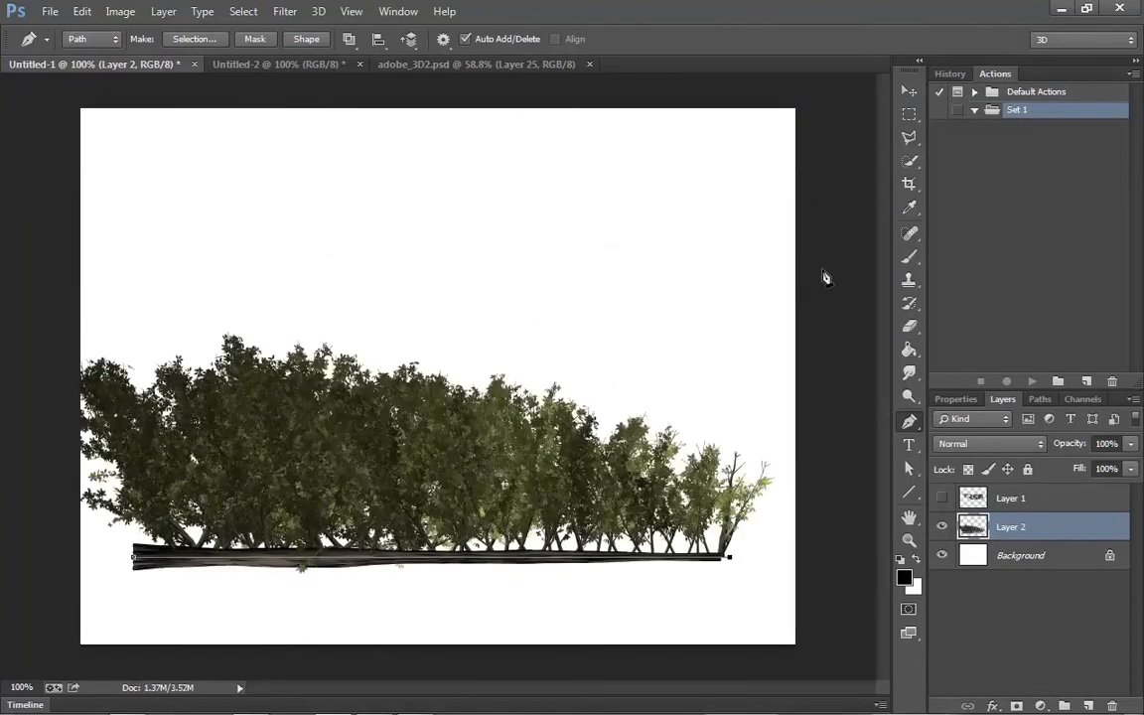
{"action": "key", "text": "Delete"}
{"action": "key", "text": "Delete"}
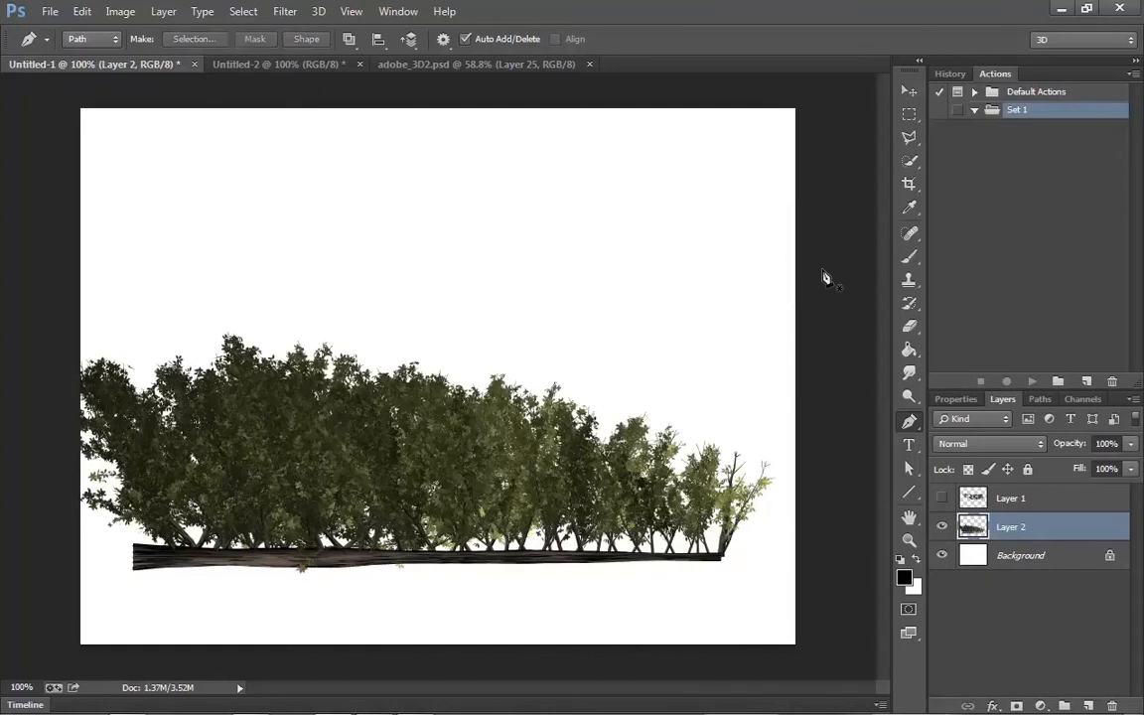
Step: Fill a second path, drawn right to left along the trunk line, with the Tree scripted pattern and dismiss the path
{"action": "left_click", "coordinate": [726, 559]}
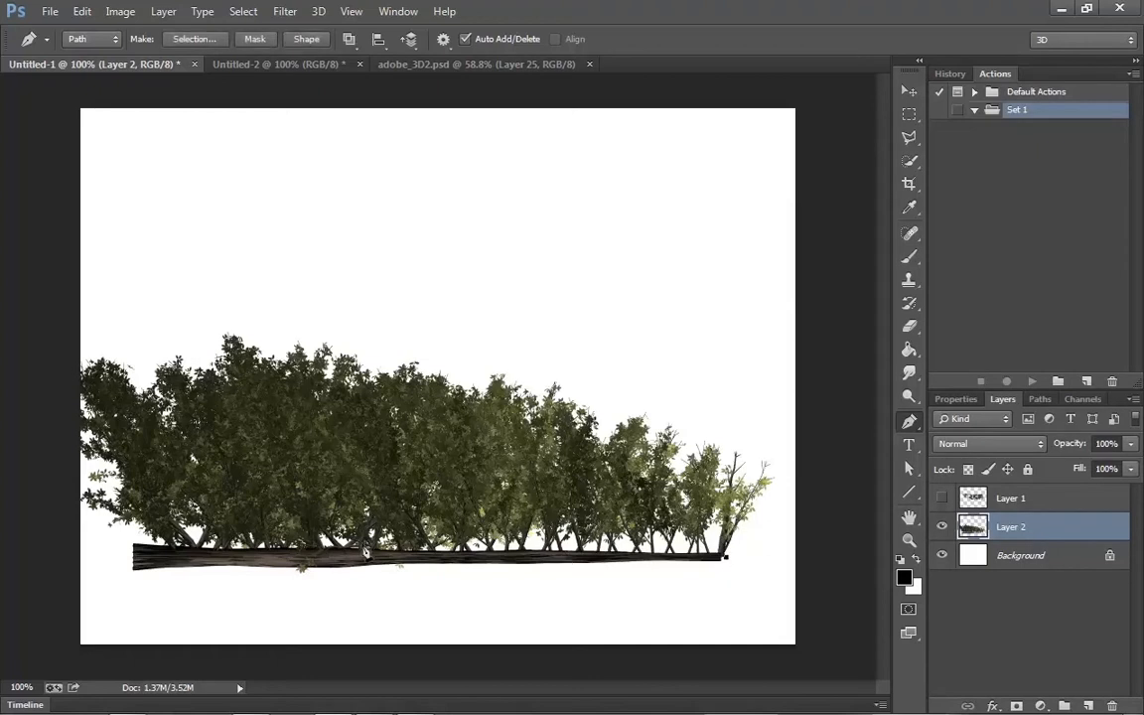
{"action": "left_click", "coordinate": [135, 558]}
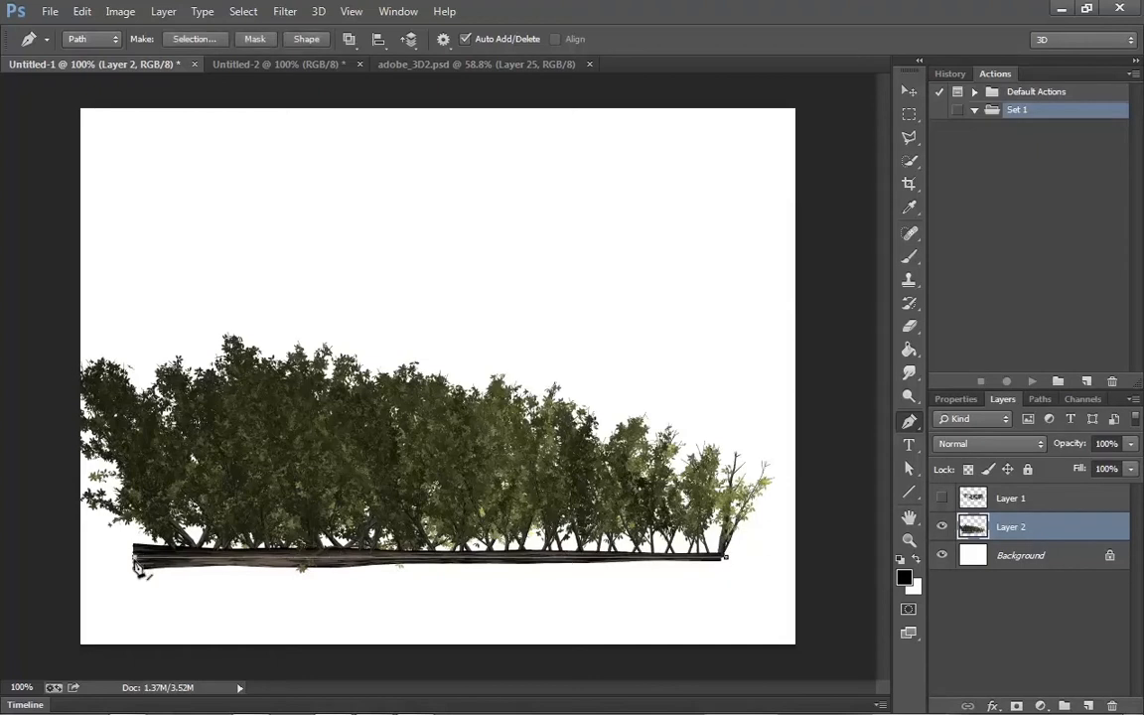
{"action": "left_click", "coordinate": [81, 11]}
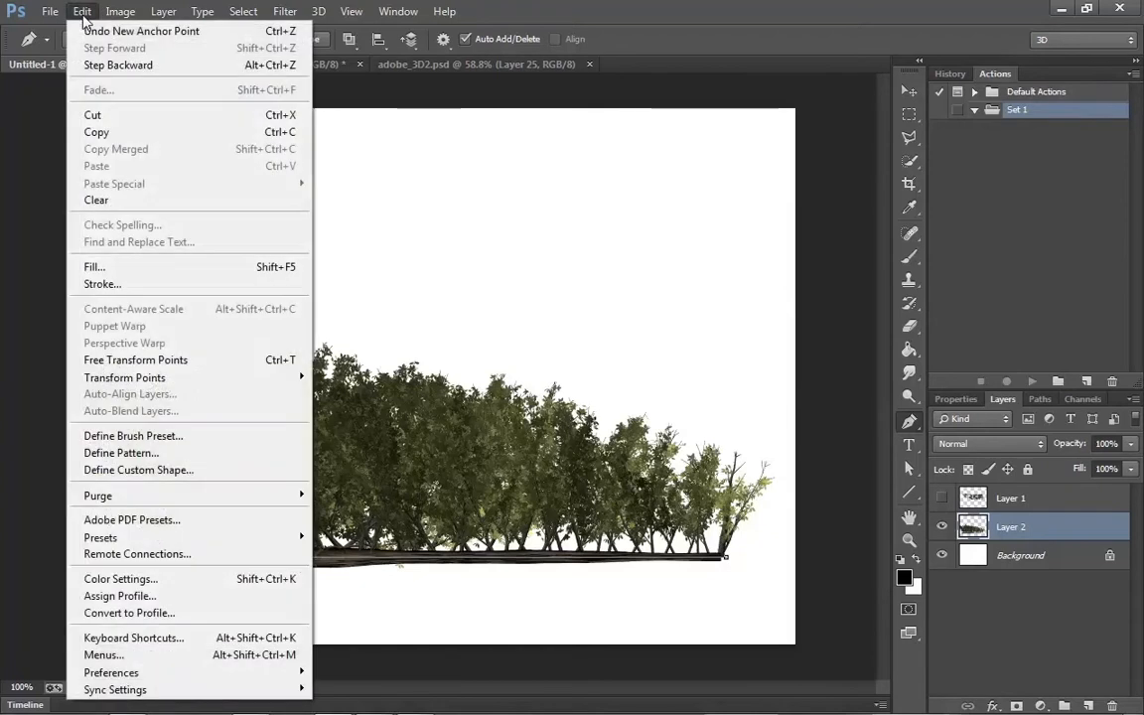
{"action": "left_click", "coordinate": [115, 269]}
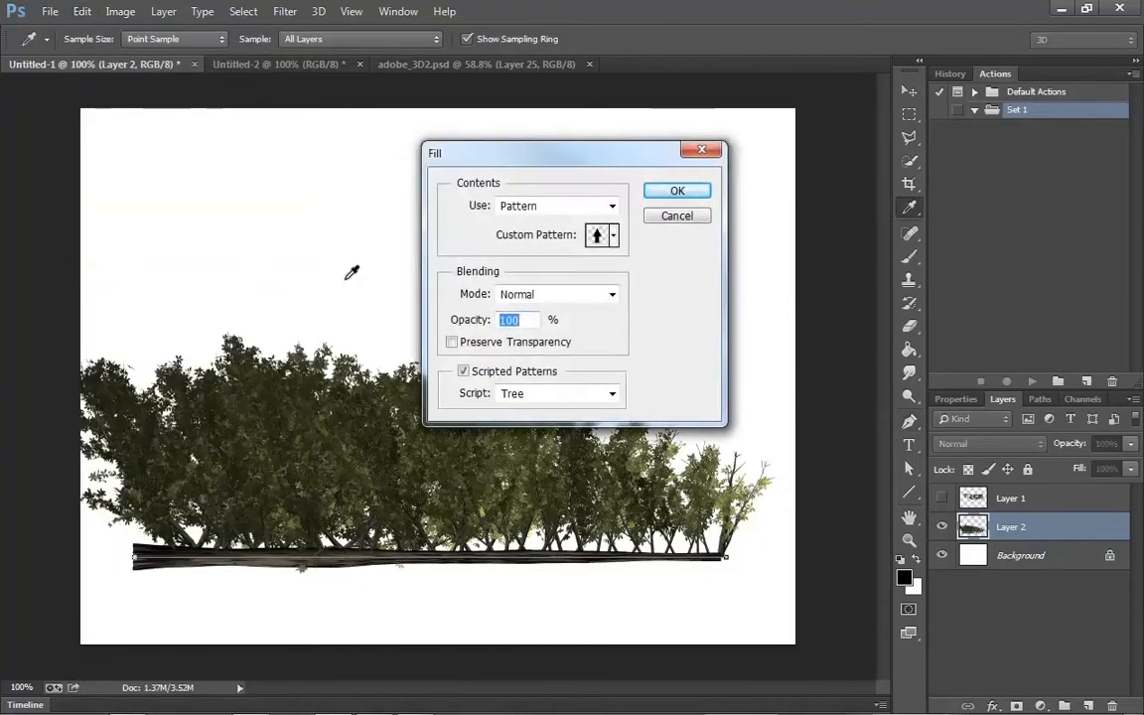
{"action": "left_click", "coordinate": [677, 192]}
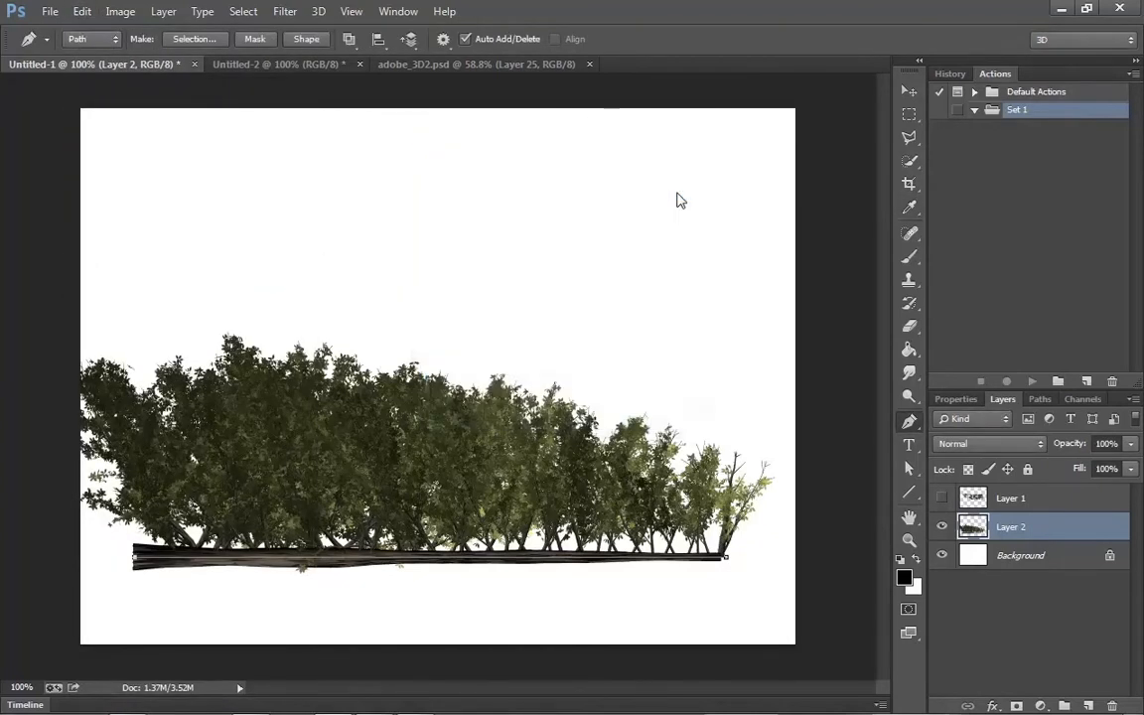
{"action": "left_click", "coordinate": [955, 141]}
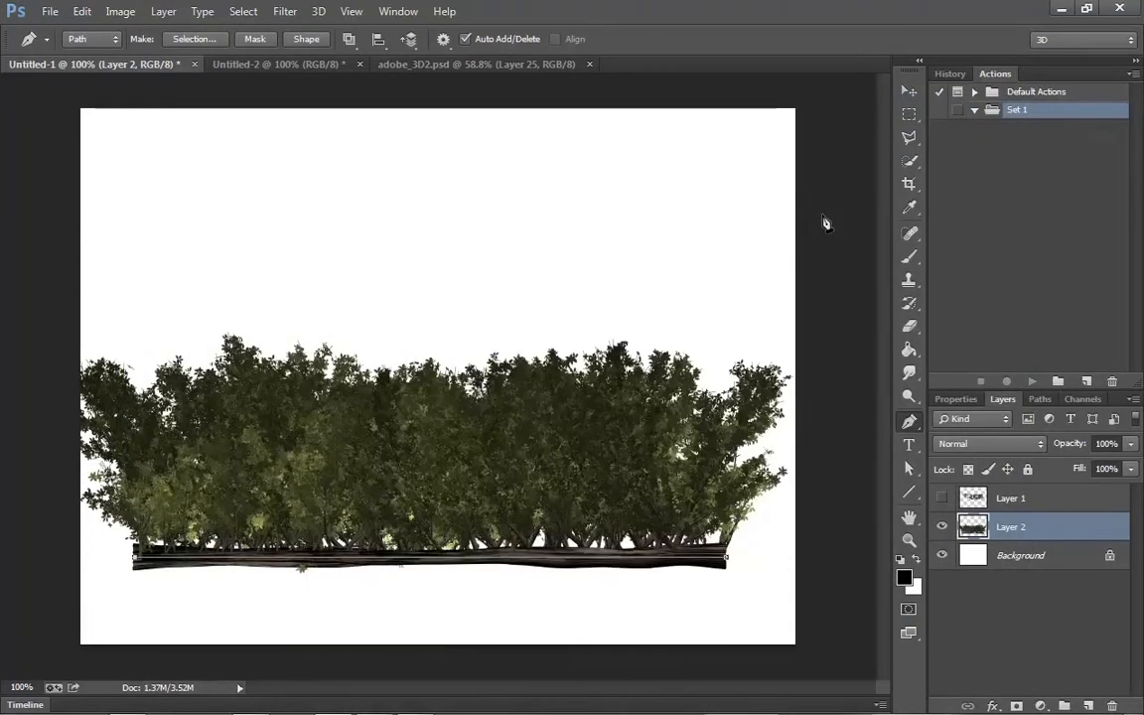
{"action": "key", "text": "Escape"}
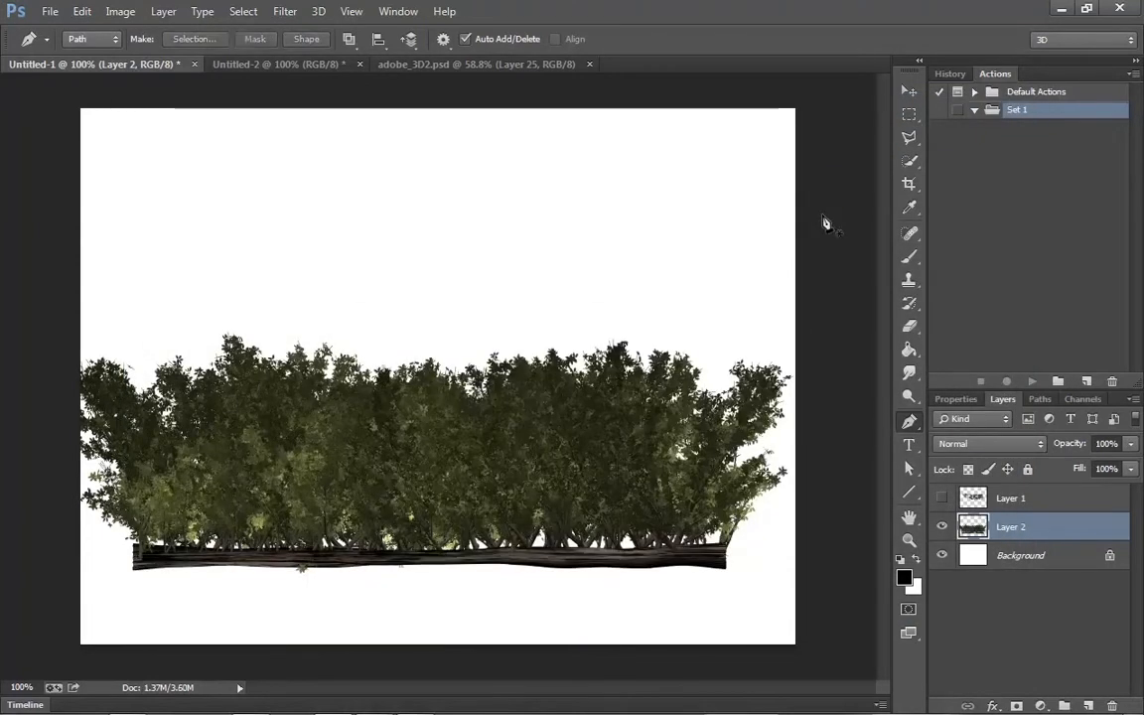
Step: Delete the strip of horizontal trunks beneath the foliage on Layer 2 using a rectangular selection, and deselect
{"action": "key", "text": "m"}
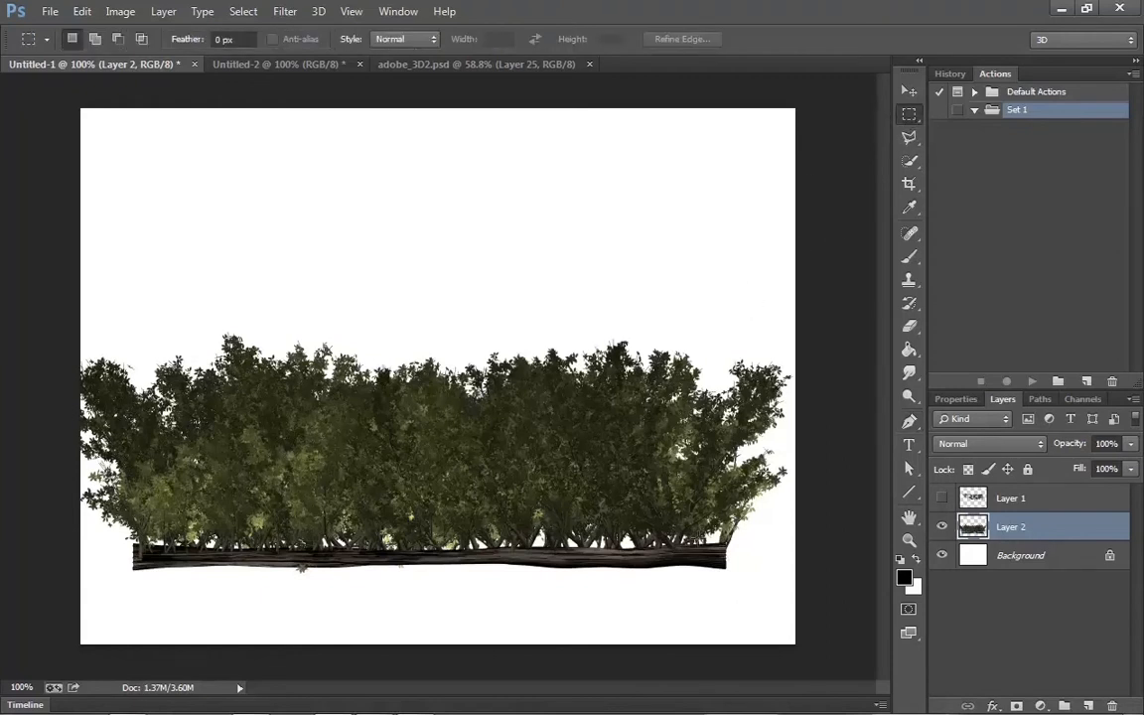
{"action": "left_click_drag", "start_coordinate": [811, 607], "coordinate": [62, 534]}
{"action": "key", "text": "Delete"}
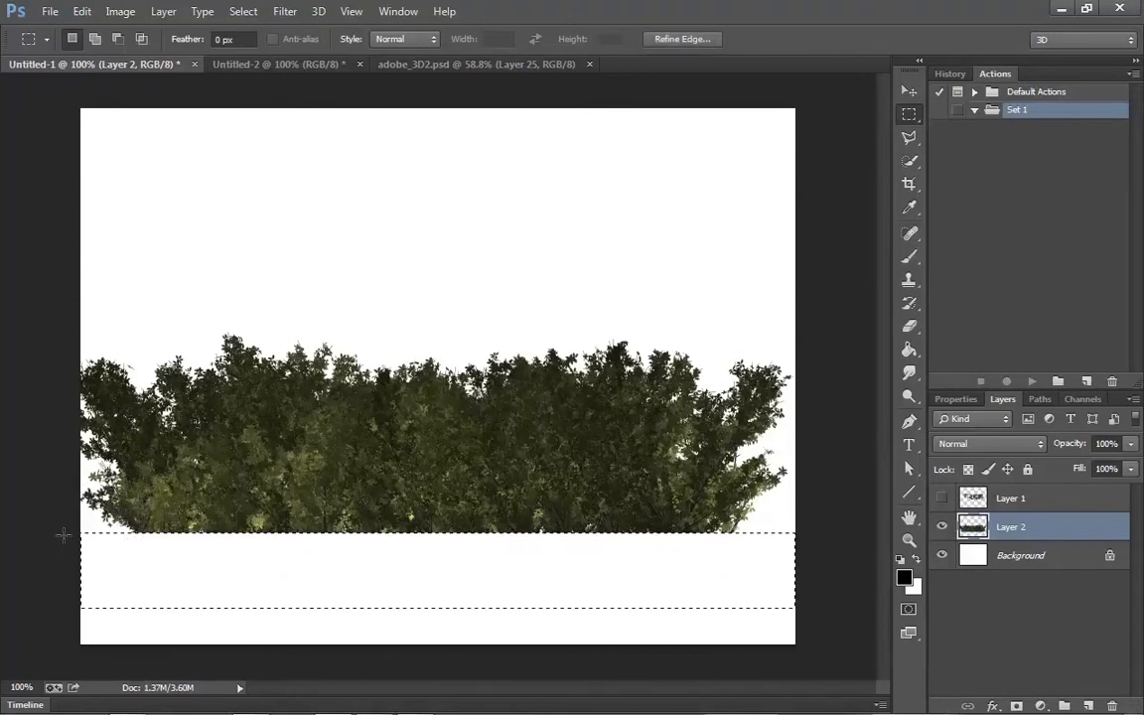
{"action": "key", "text": "ctrl+d"}
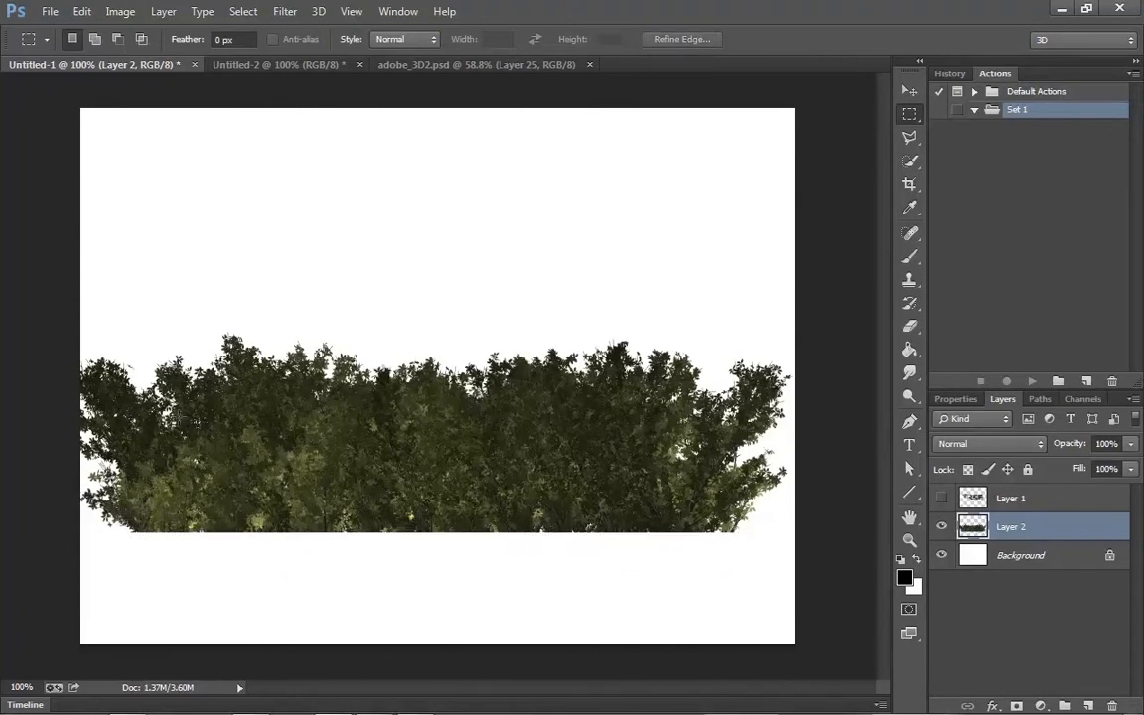
Step: Hide Layer 2 and add the text "T" near the canvas centre on a new layer above it
{"action": "left_click", "coordinate": [943, 528]}
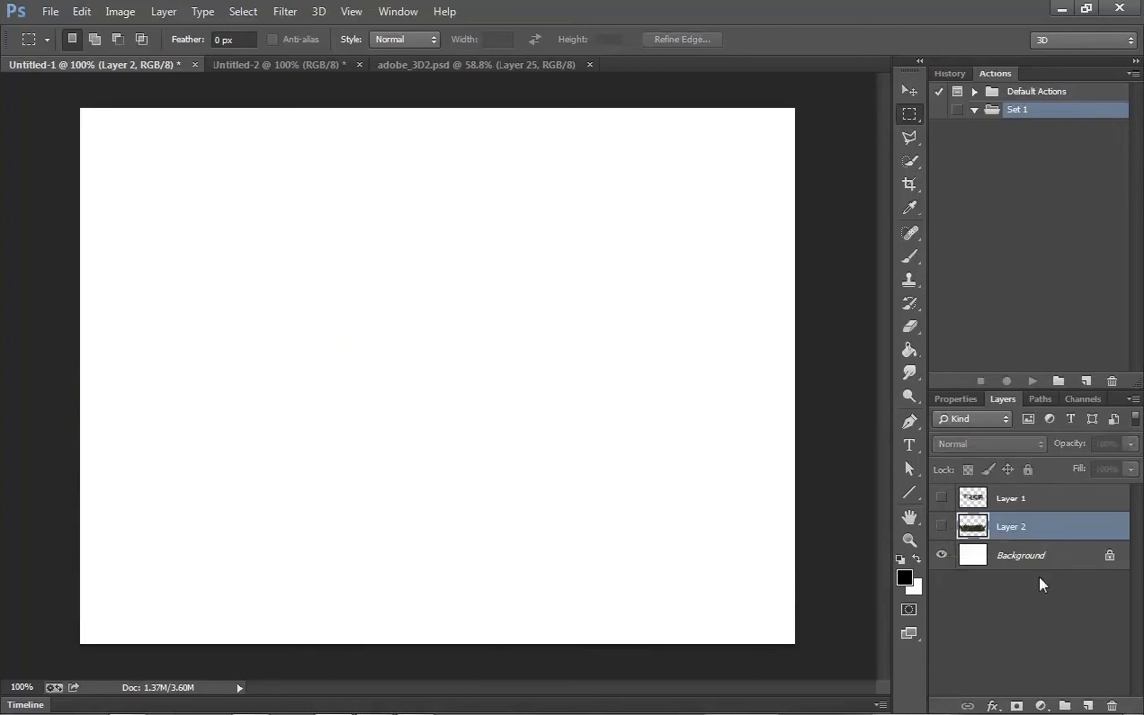
{"action": "key", "text": "ctrl+shift+alt+n"}
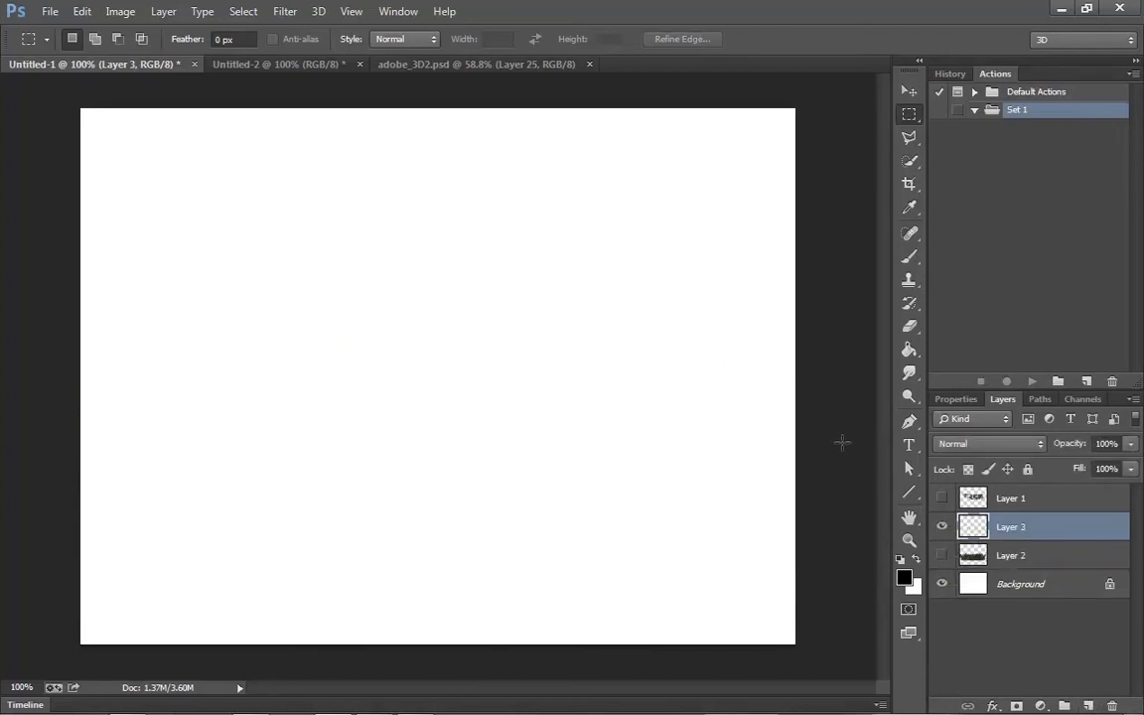
{"action": "left_click", "coordinate": [908, 445]}
{"action": "left_click", "coordinate": [364, 395]}
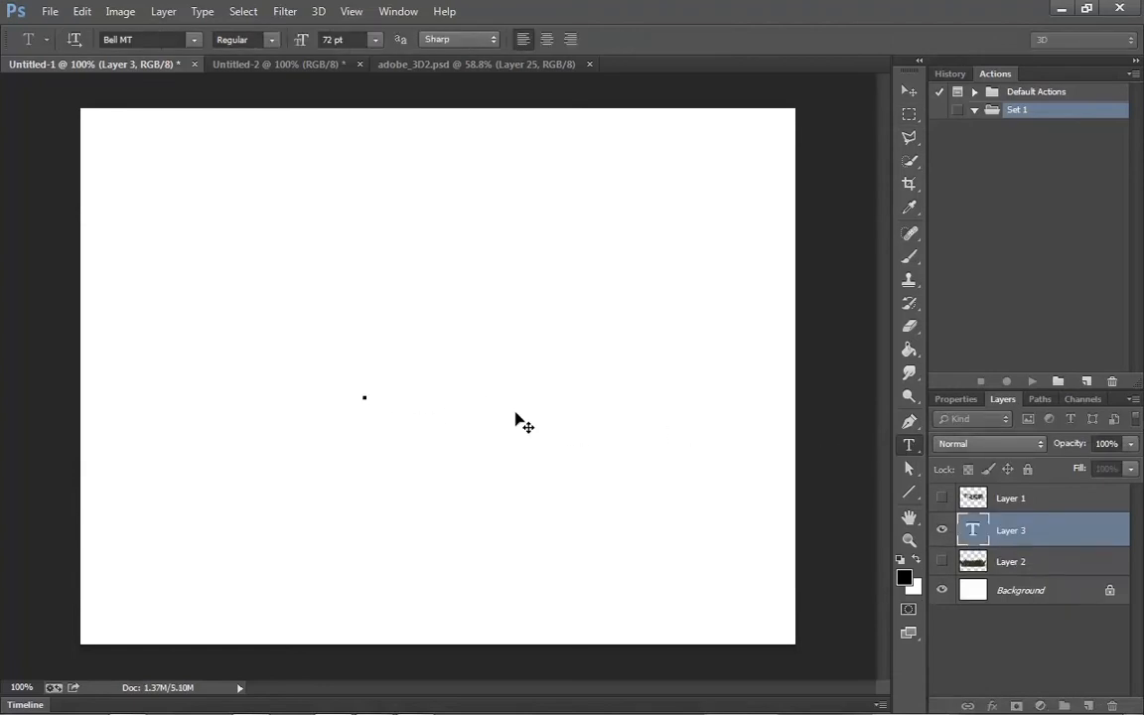
{"action": "type", "text": "T"}
{"action": "left_click", "coordinate": [911, 115]}
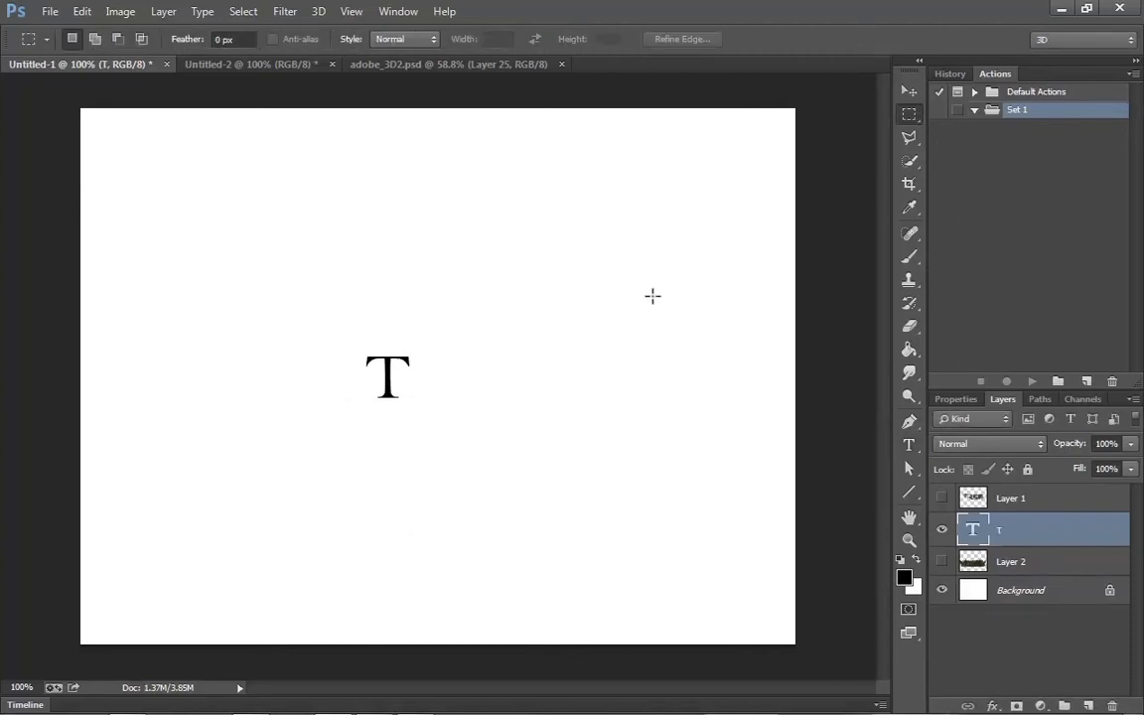
Step: Scale the letter T proportionally to about 375% and centre it on the canvas
{"action": "key", "text": "ctrl+t"}
{"action": "left_click_drag", "start_coordinate": [416, 342], "coordinate": [576, 214]}
{"action": "left_click_drag", "start_coordinate": [450, 245], "coordinate": [435, 351]}
{"action": "left_click_drag", "start_coordinate": [505, 286], "coordinate": [524, 260]}
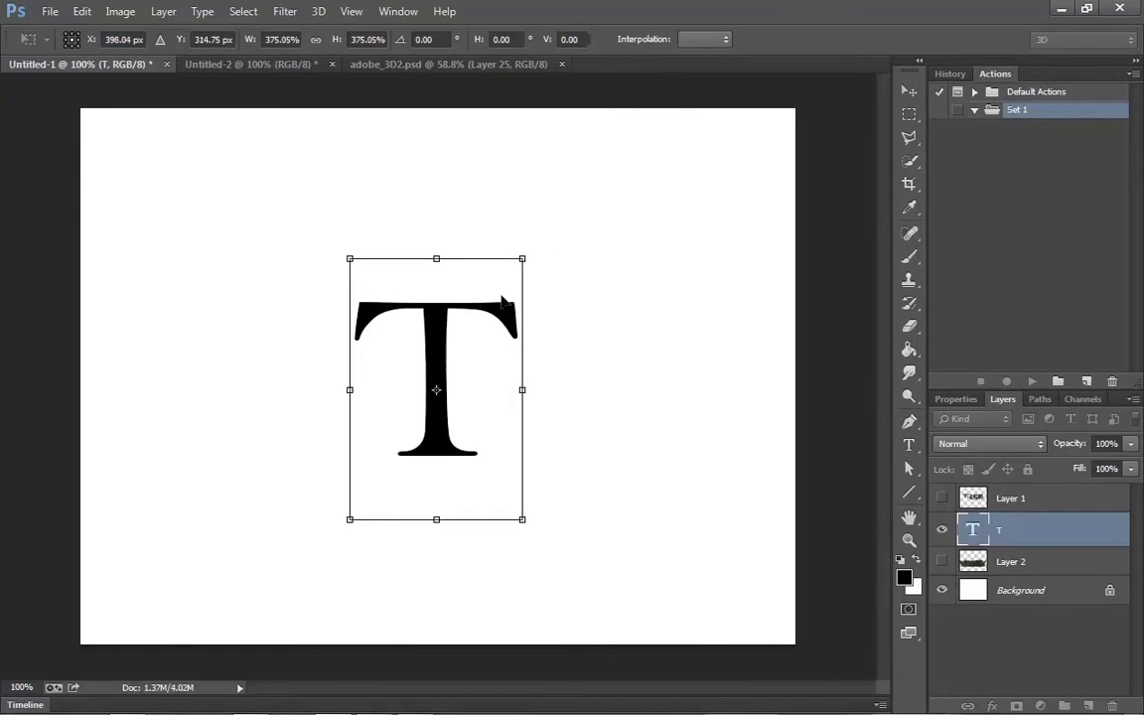
{"action": "key", "text": "Return"}
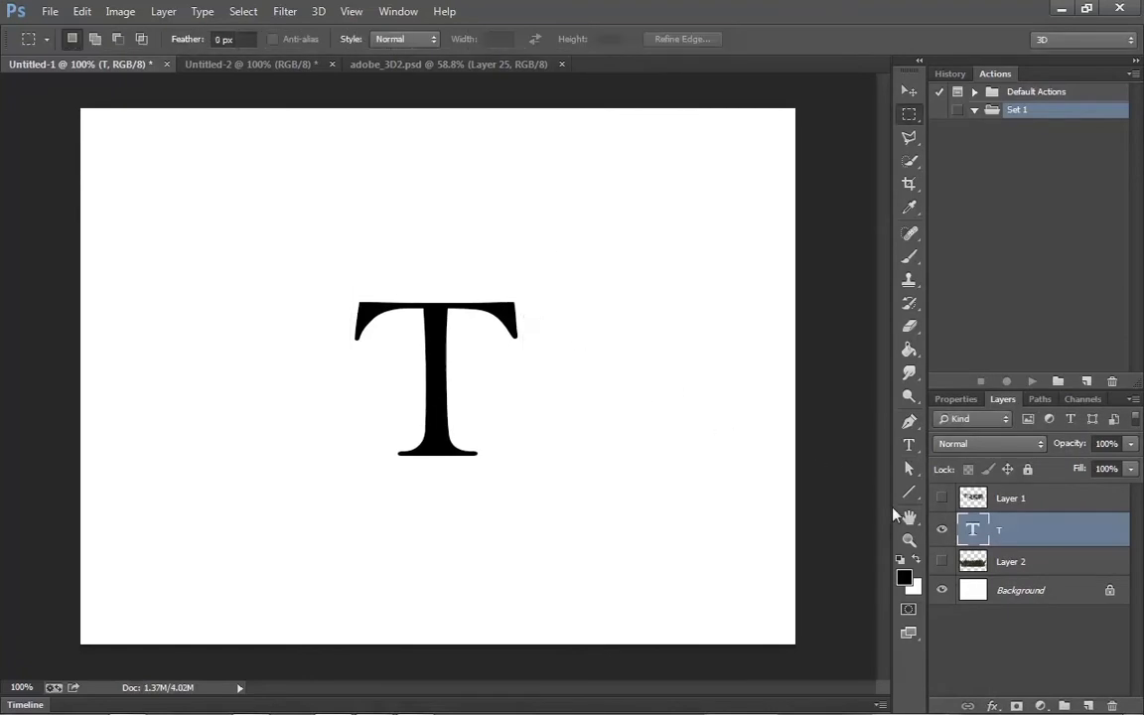
Step: Create a work path from the T text layer and deselect the layer
{"action": "right_click", "coordinate": [1001, 533]}
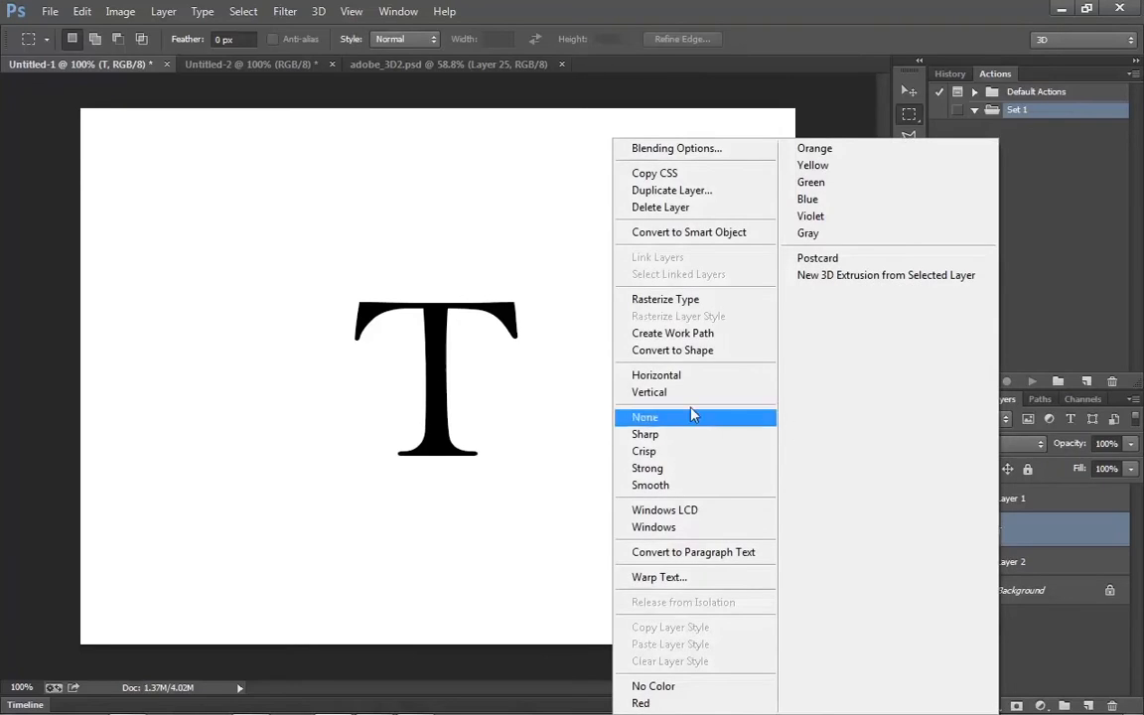
{"action": "left_click", "coordinate": [683, 336]}
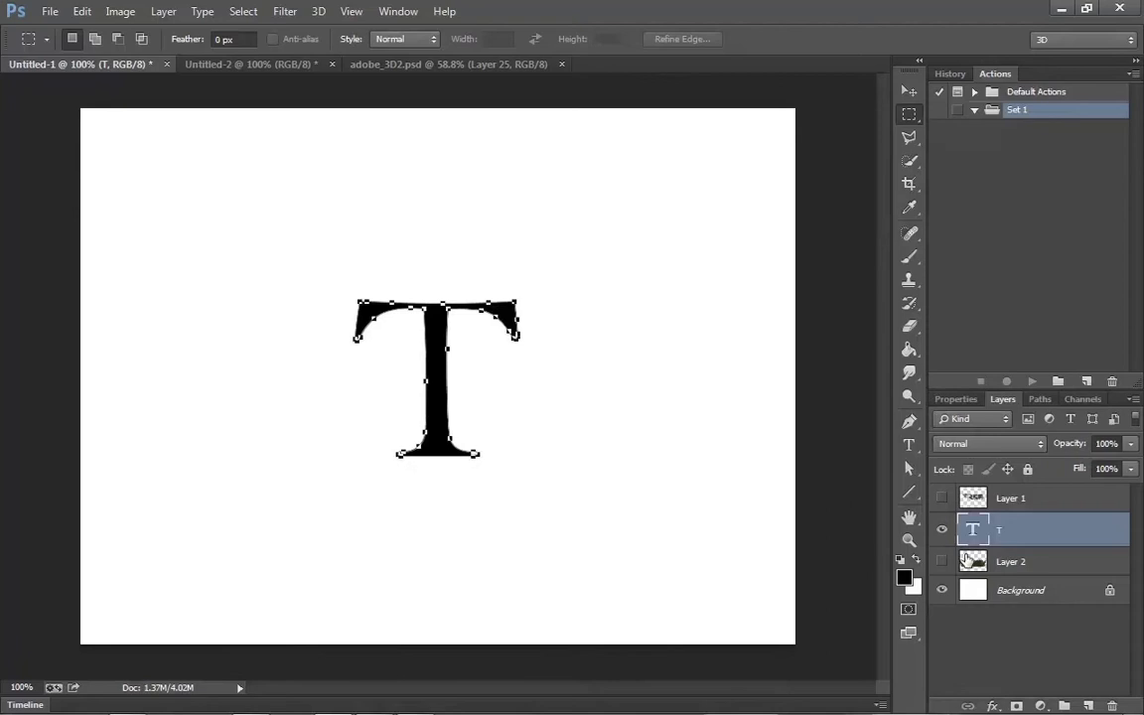
{"action": "left_click", "coordinate": [993, 636]}
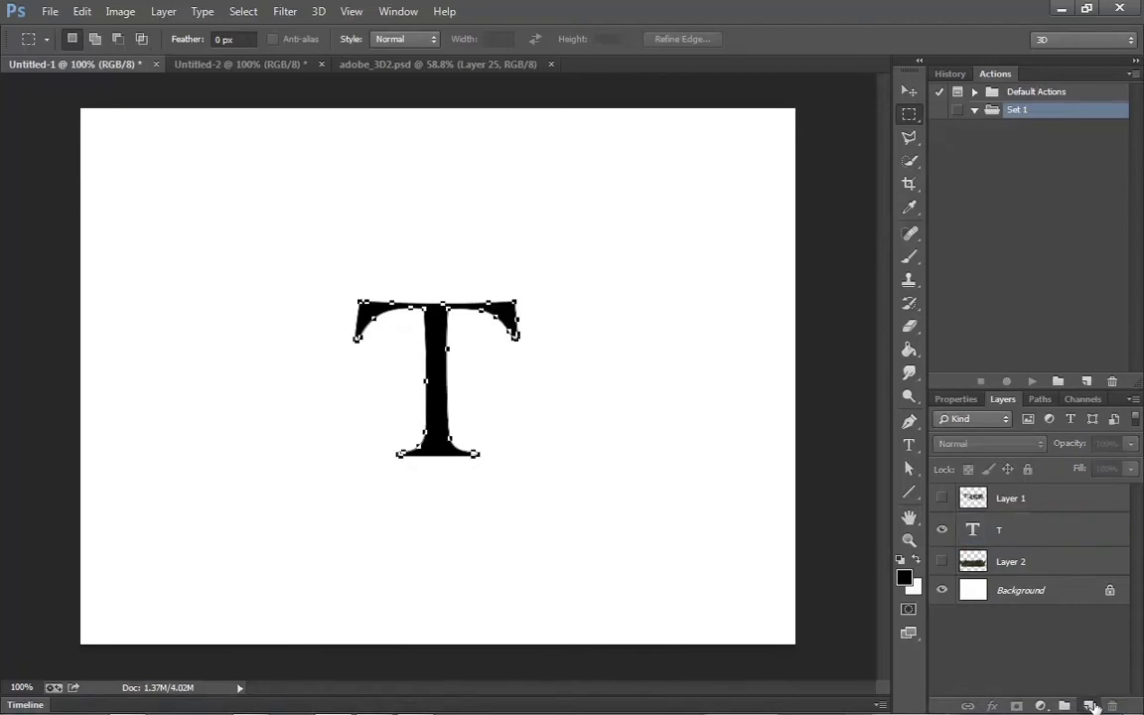
Step: Add an empty layer between Layer 1 and the T text layer, and hide the text layer
{"action": "left_click", "coordinate": [1090, 706]}
{"action": "left_click_drag", "start_coordinate": [1004, 502], "coordinate": [1001, 541]}
{"action": "left_click", "coordinate": [942, 558]}
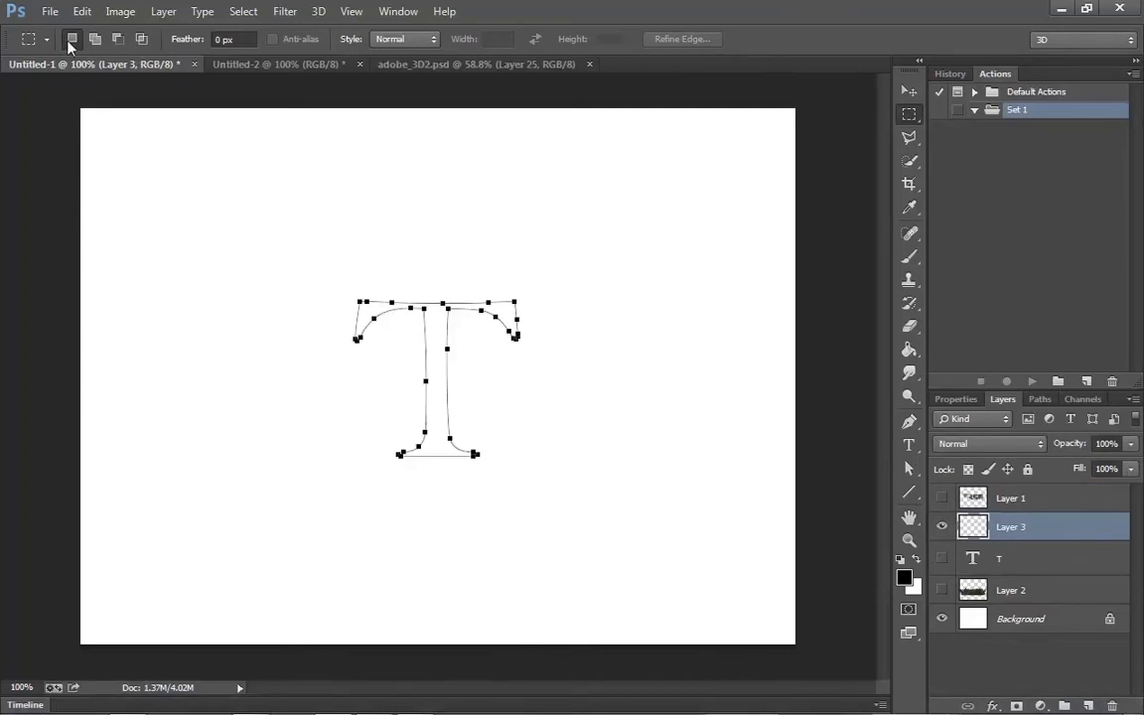
Step: Fill the T-shaped path on Layer 3 with the Tree scripted pattern, type 10: Populus Nigra, and hide the path outline
{"action": "left_click", "coordinate": [84, 13]}
{"action": "left_click", "coordinate": [97, 268]}
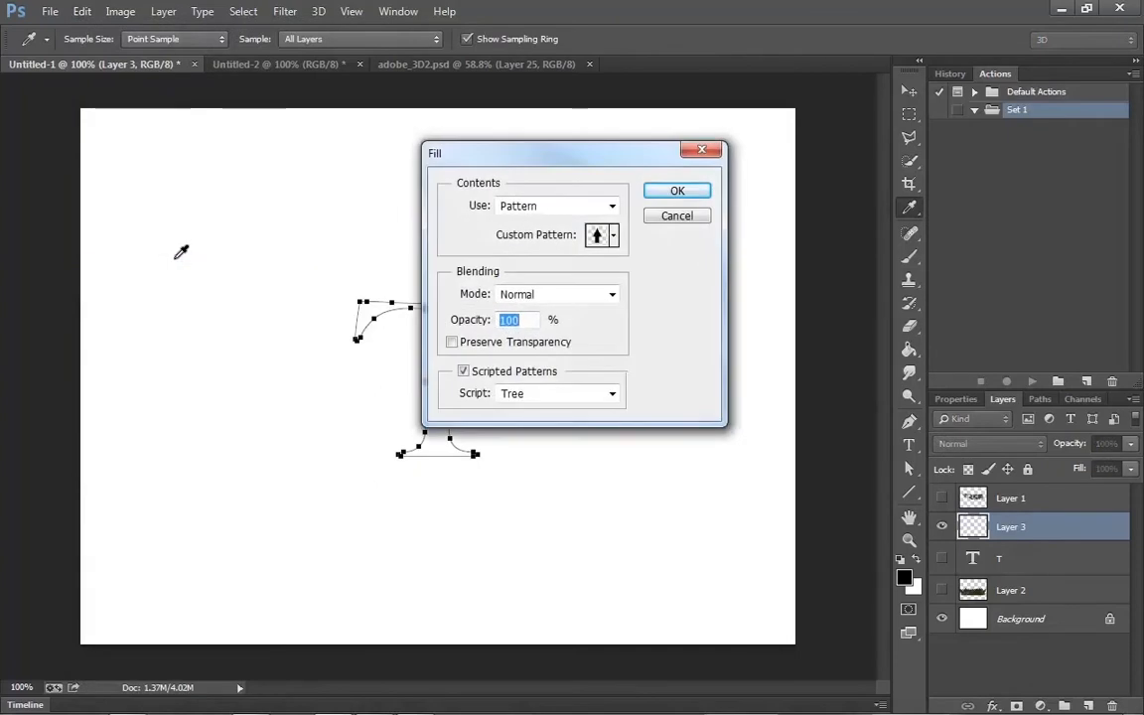
{"action": "left_click", "coordinate": [677, 192]}
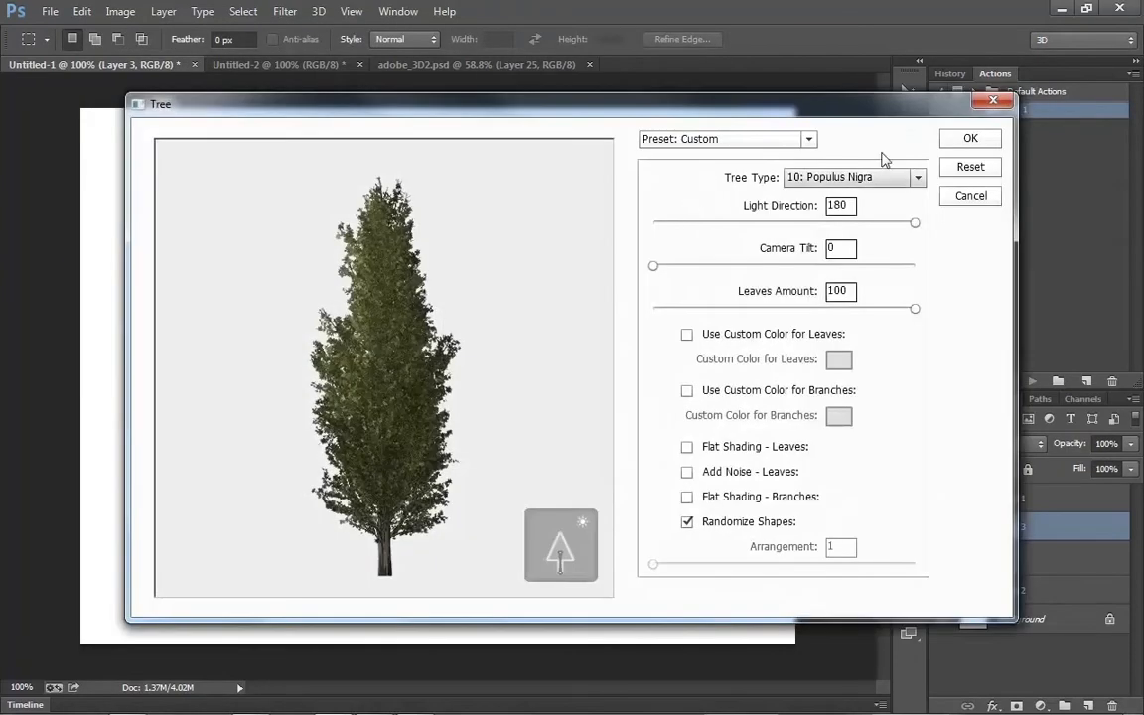
{"action": "left_click", "coordinate": [964, 138]}
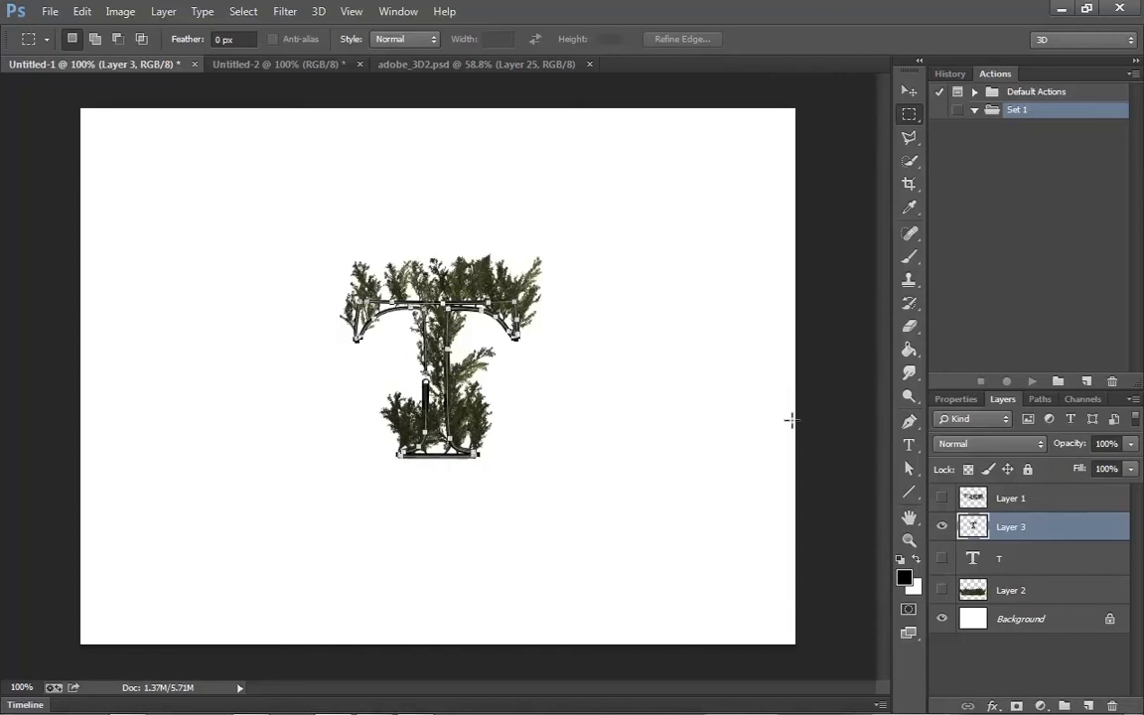
{"action": "key", "text": "ctrl+h"}
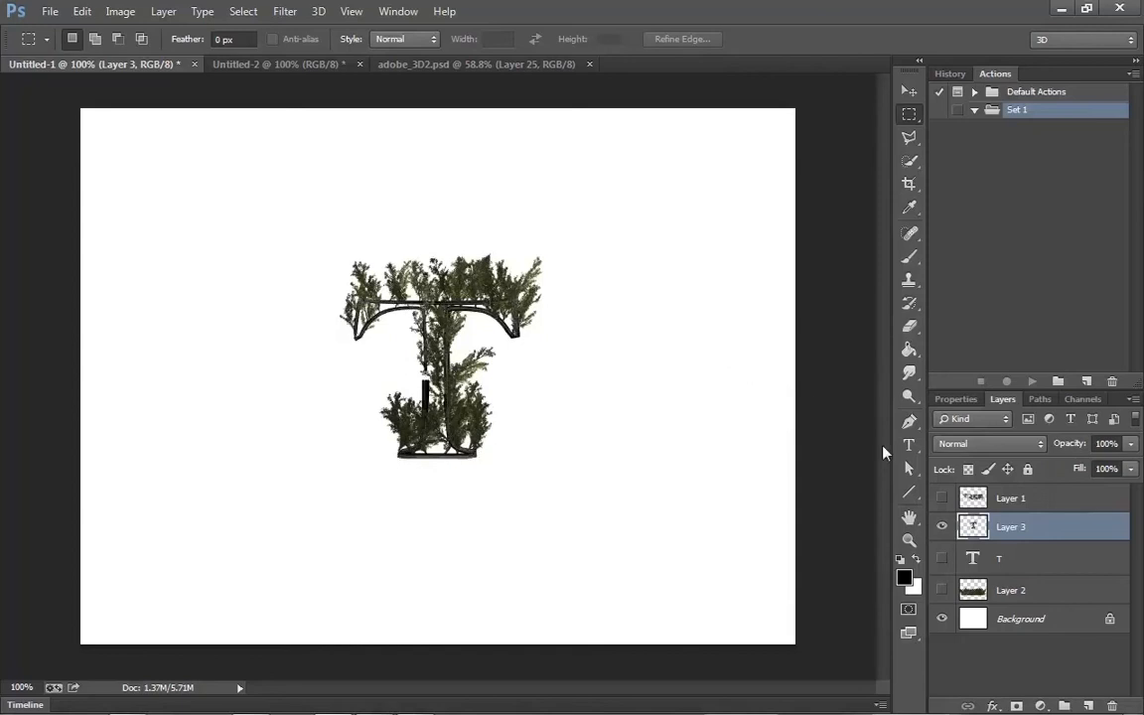
Step: Hide Layer 3 and show Layer 1 with the TREE lettering
{"action": "left_click", "coordinate": [941, 527]}
{"action": "left_click", "coordinate": [942, 498]}
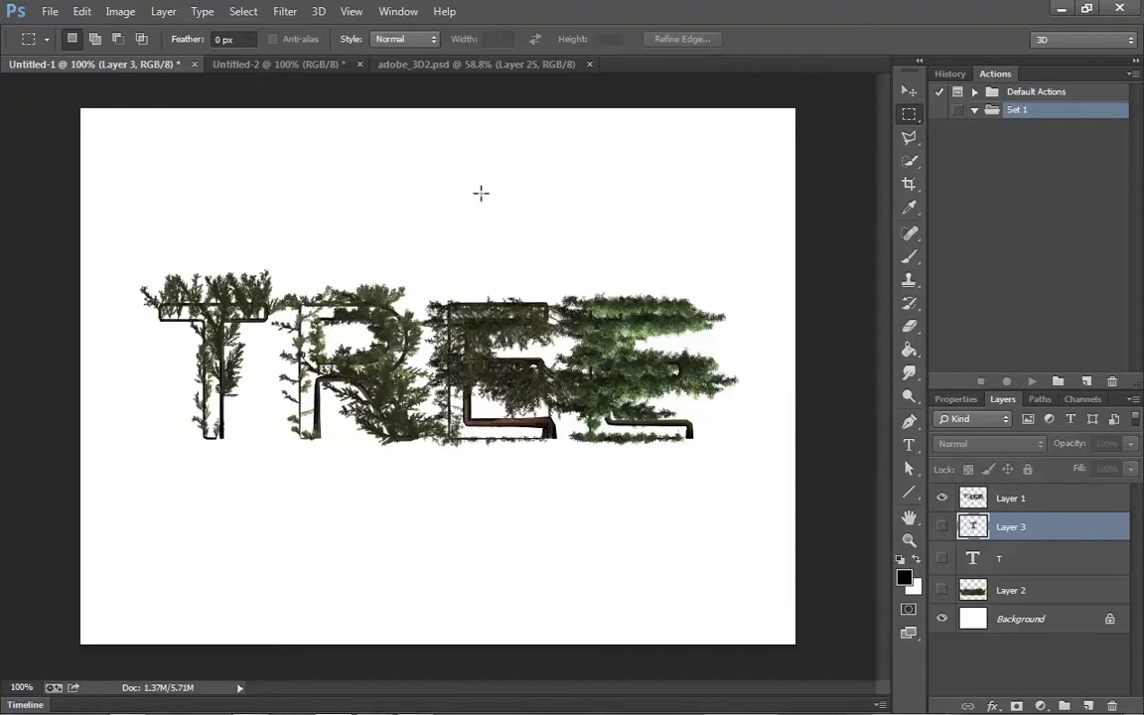
Step: Switch to adobe_3D2.psd and examine the row of trees behind the palm trunks up close
{"action": "left_click", "coordinate": [483, 64]}
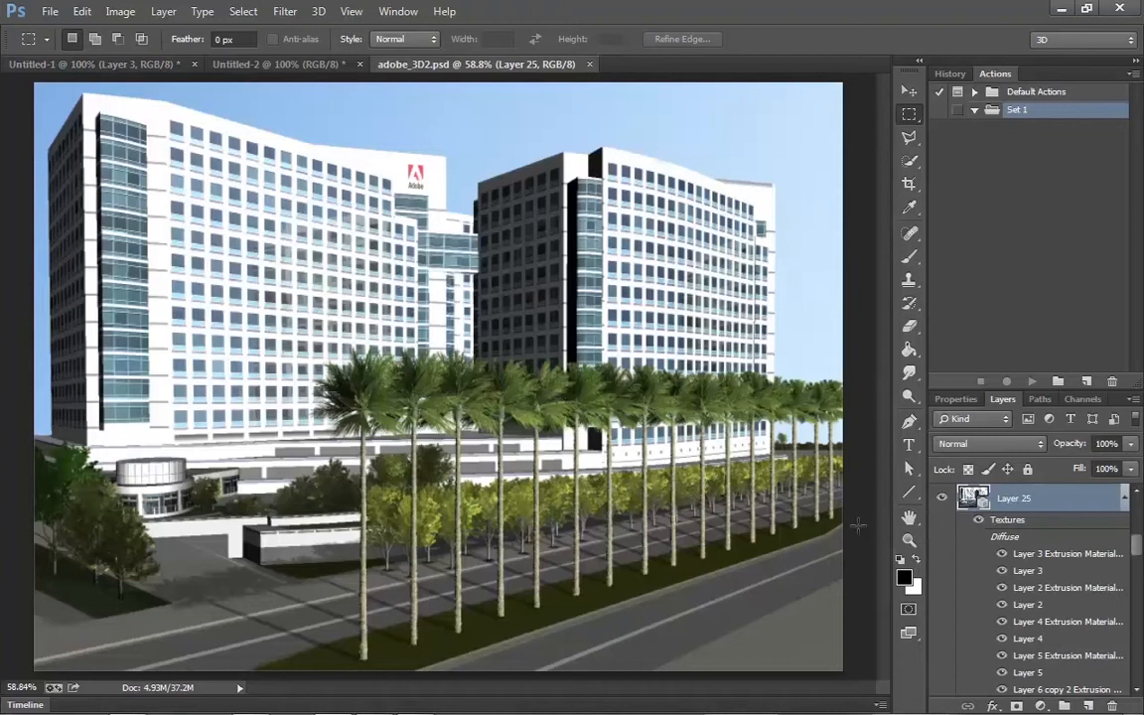
{"action": "left_click", "coordinate": [909, 539]}
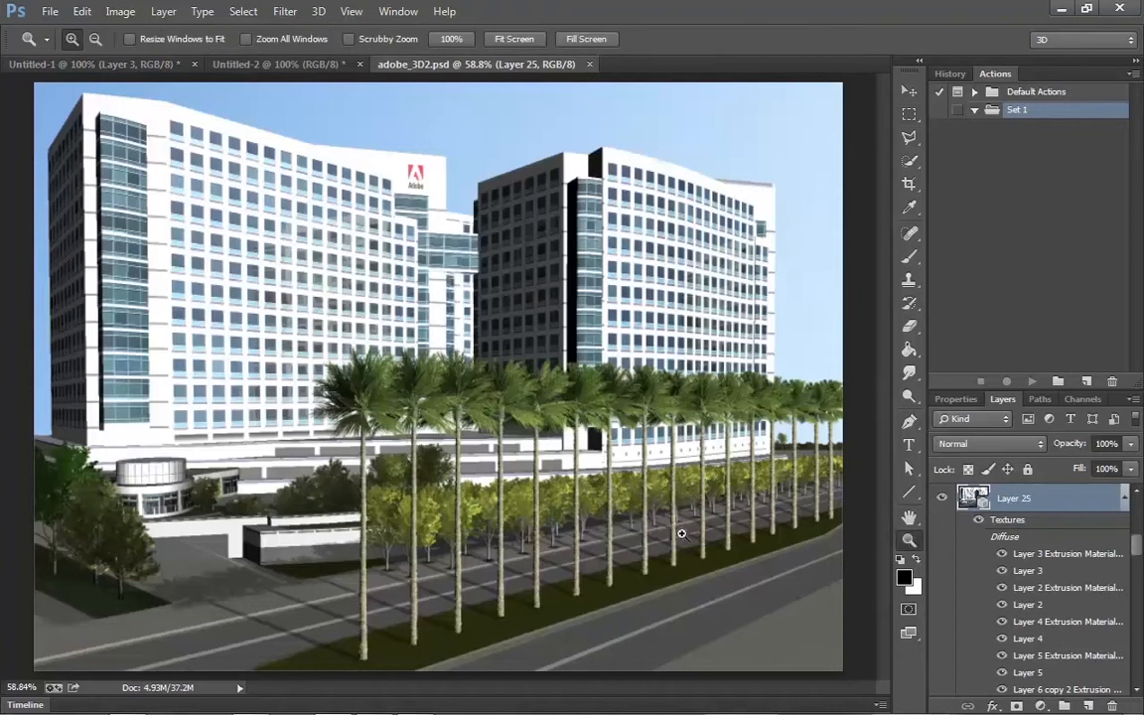
{"action": "left_click_drag", "start_coordinate": [536, 551], "coordinate": [696, 409]}
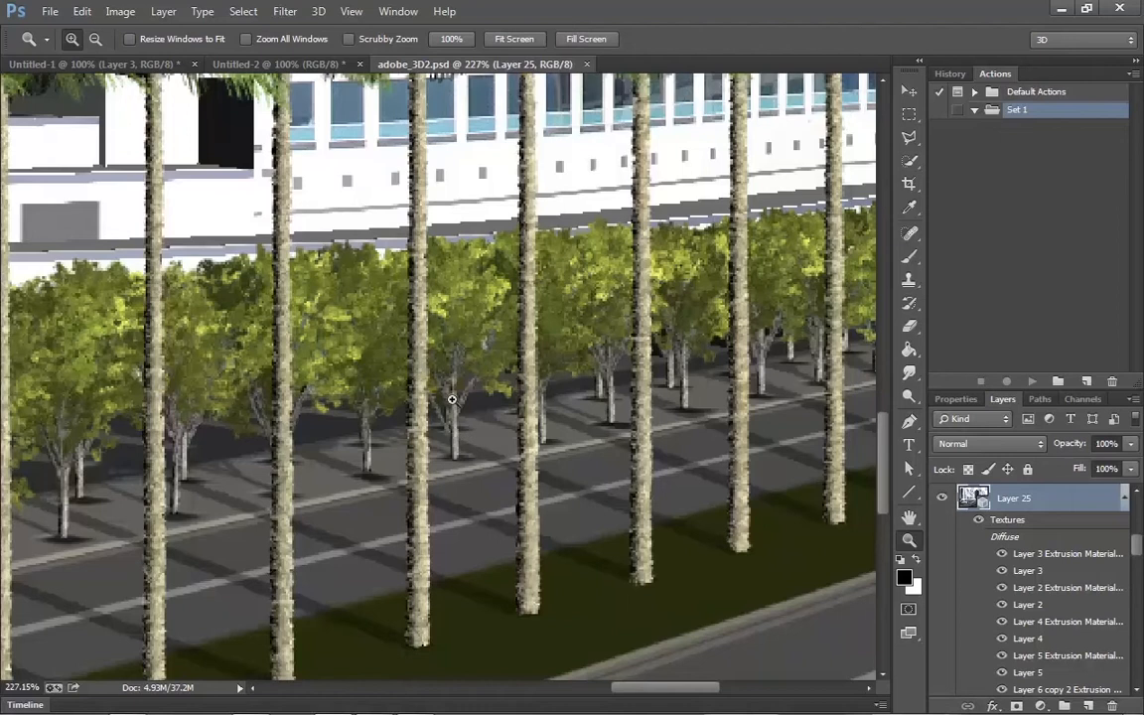
Step: Fit adobe_3D2.psd to the window, switch to the Untitled-2 document, and start recording a new action in Set 1
{"action": "double_click", "coordinate": [907, 520]}
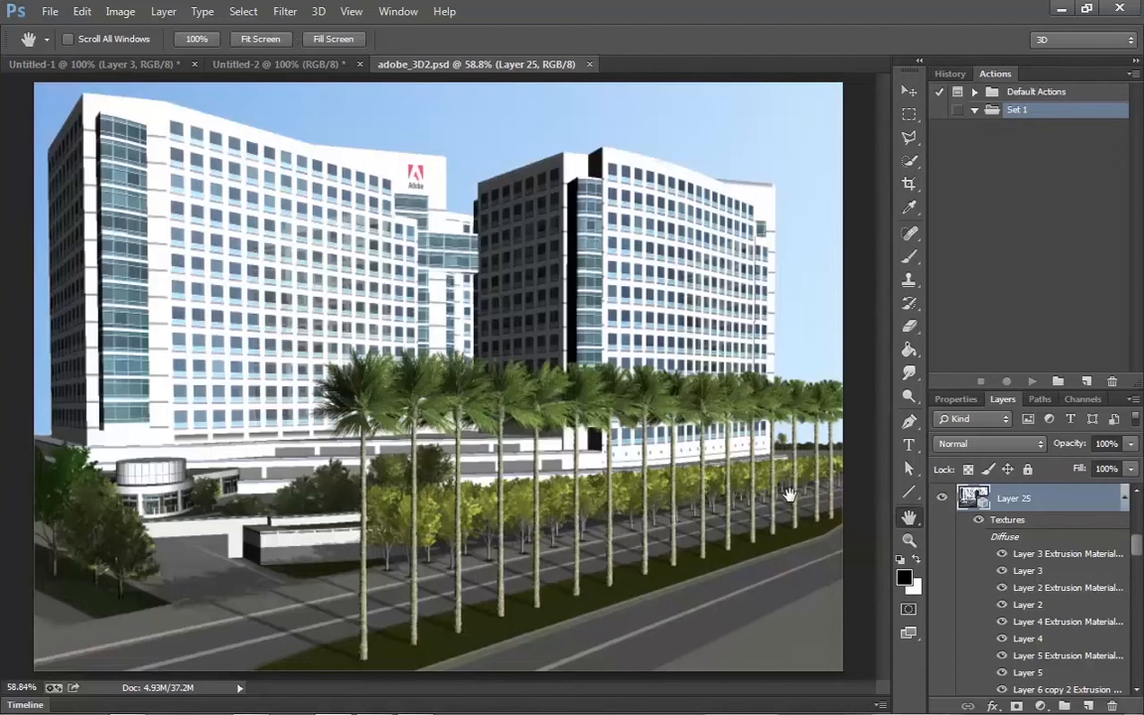
{"action": "left_click", "coordinate": [288, 67]}
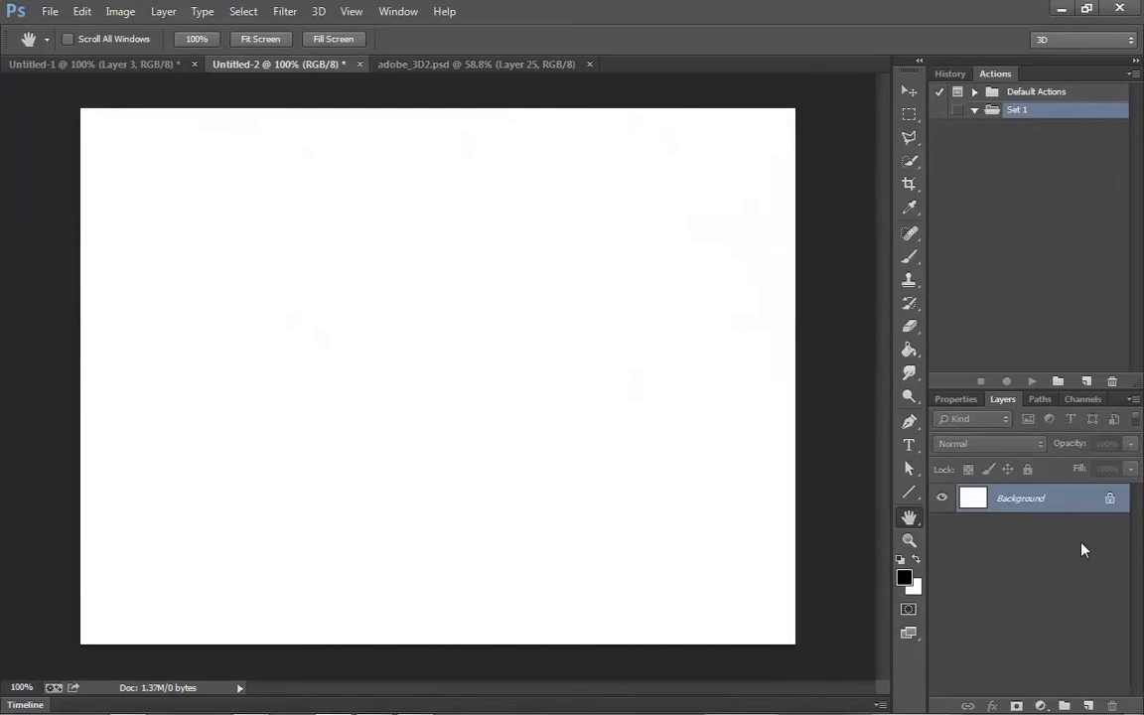
{"action": "left_click", "coordinate": [392, 12]}
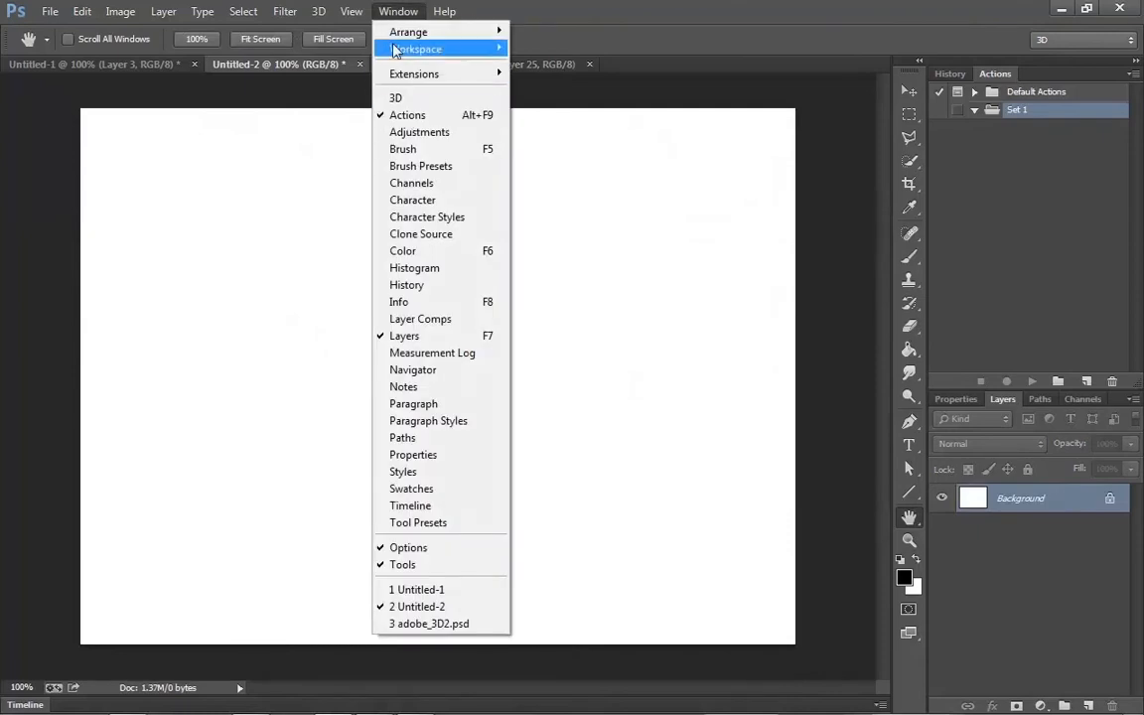
{"action": "left_click", "coordinate": [397, 12]}
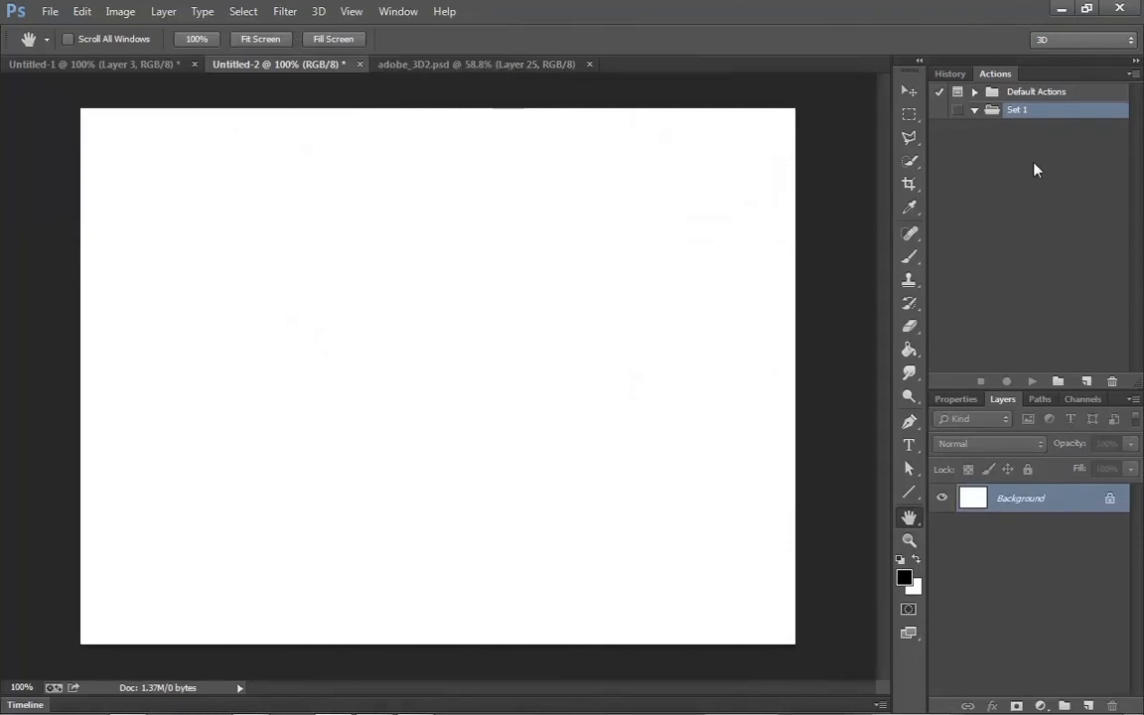
{"action": "left_click", "coordinate": [1087, 382]}
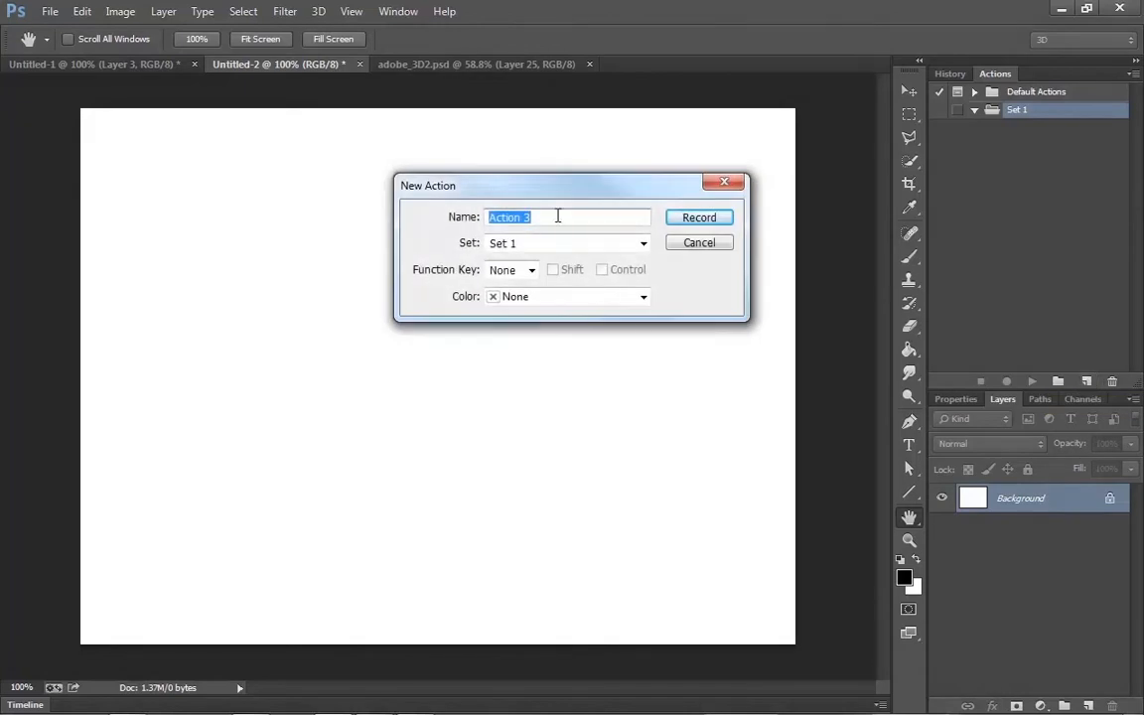
{"action": "left_click", "coordinate": [698, 217]}
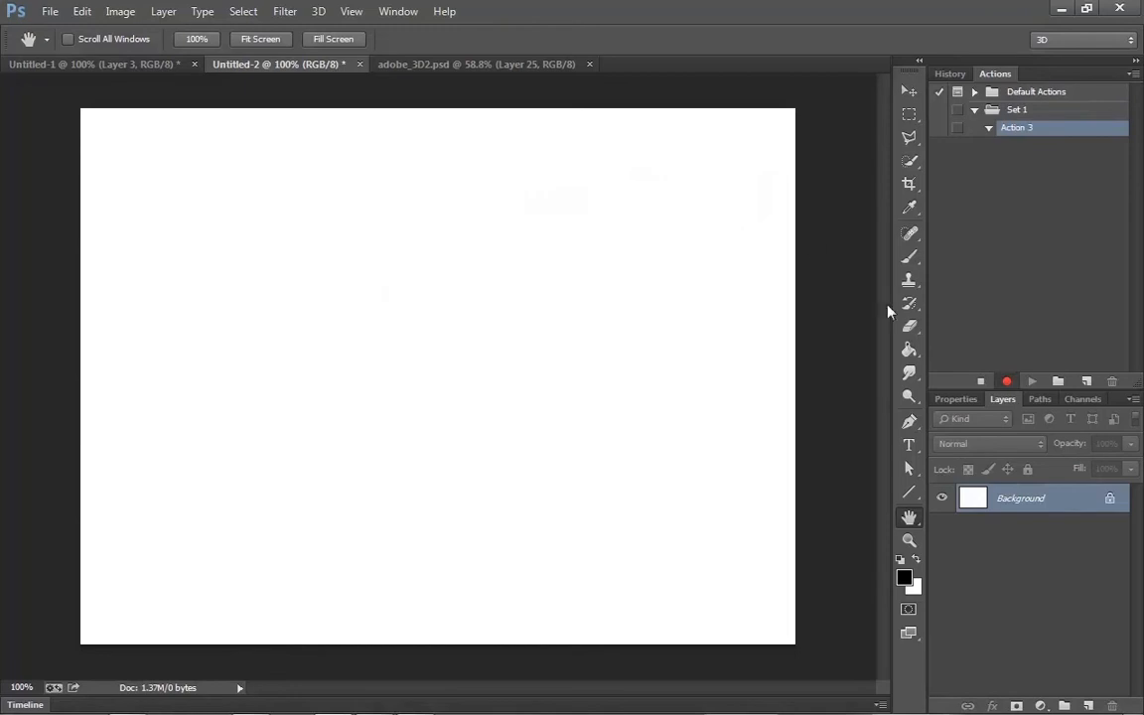
Step: Add a layer above the Background and fill it with the Tree scripted pattern, type 19: Fraxinus Griffithii
{"action": "left_click", "coordinate": [1087, 705]}
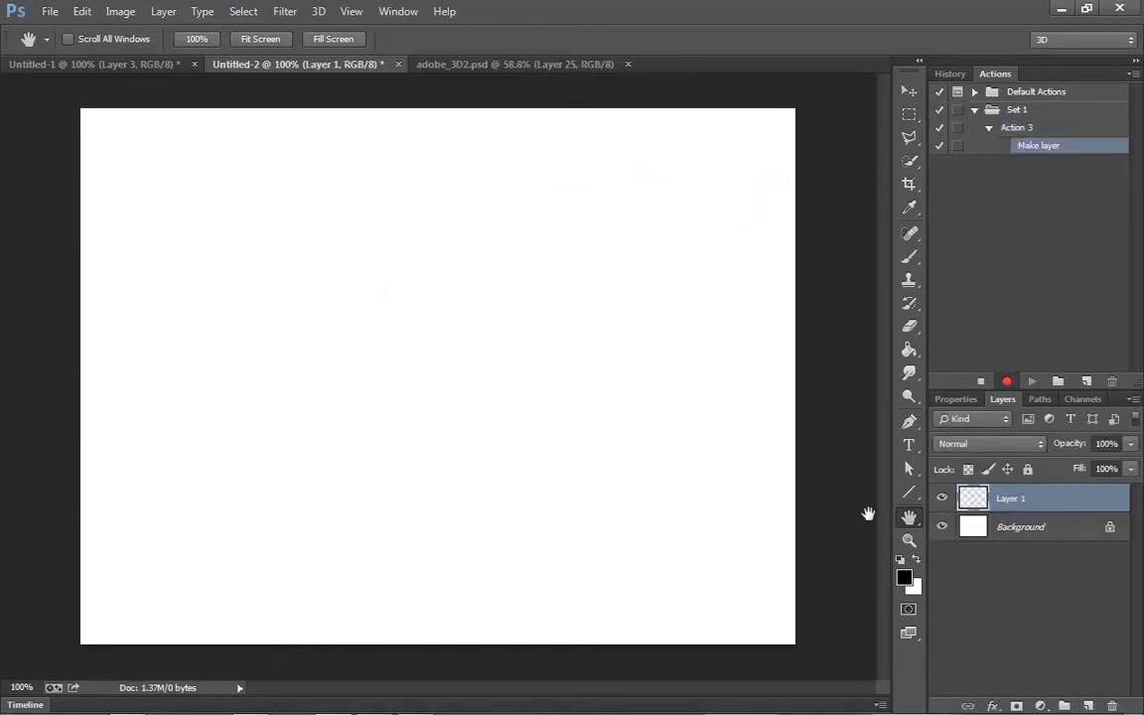
{"action": "left_click", "coordinate": [84, 13]}
{"action": "left_click", "coordinate": [123, 260]}
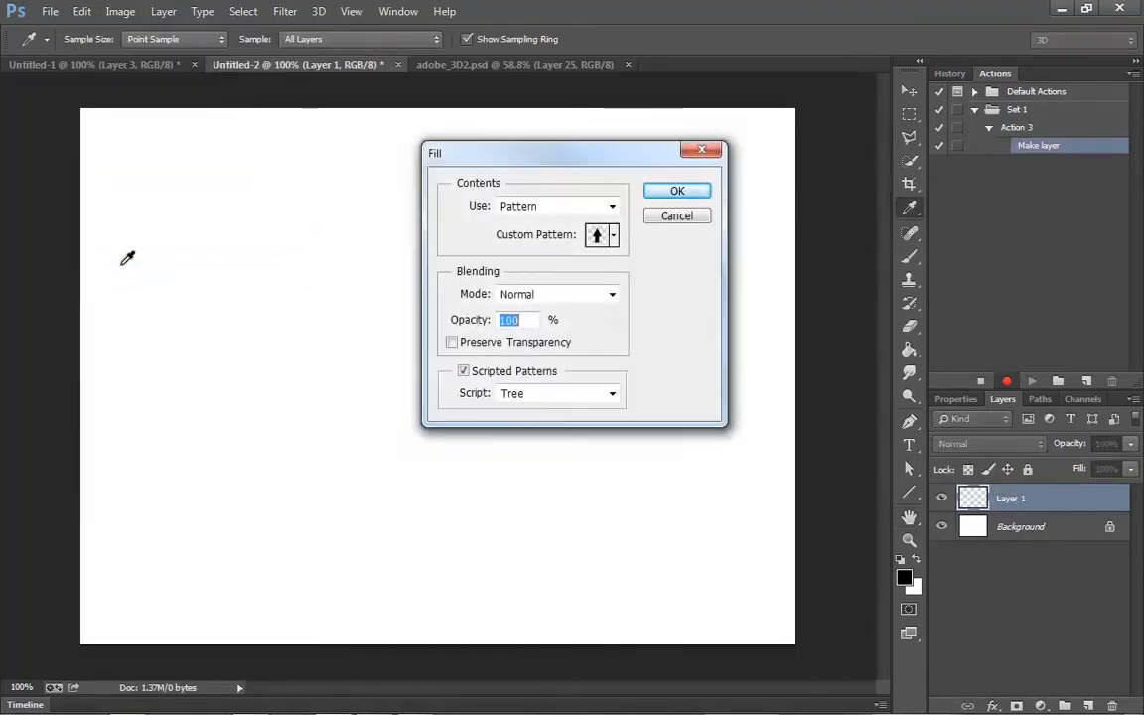
{"action": "left_click", "coordinate": [673, 193]}
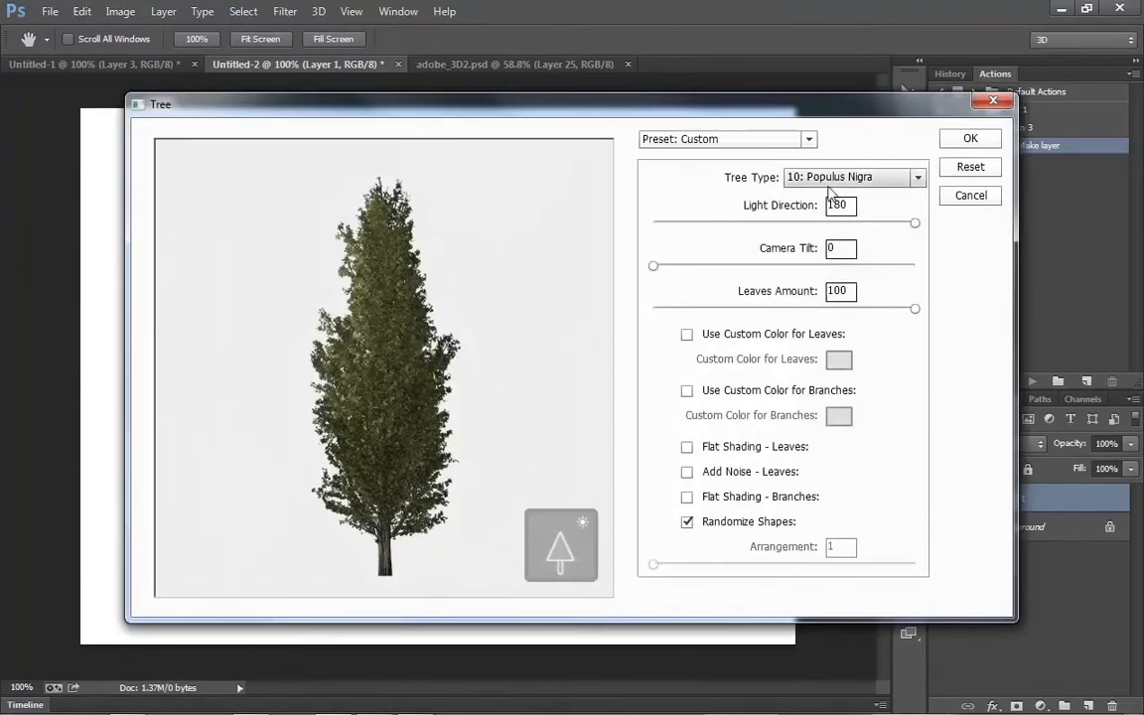
{"action": "left_click", "coordinate": [824, 178]}
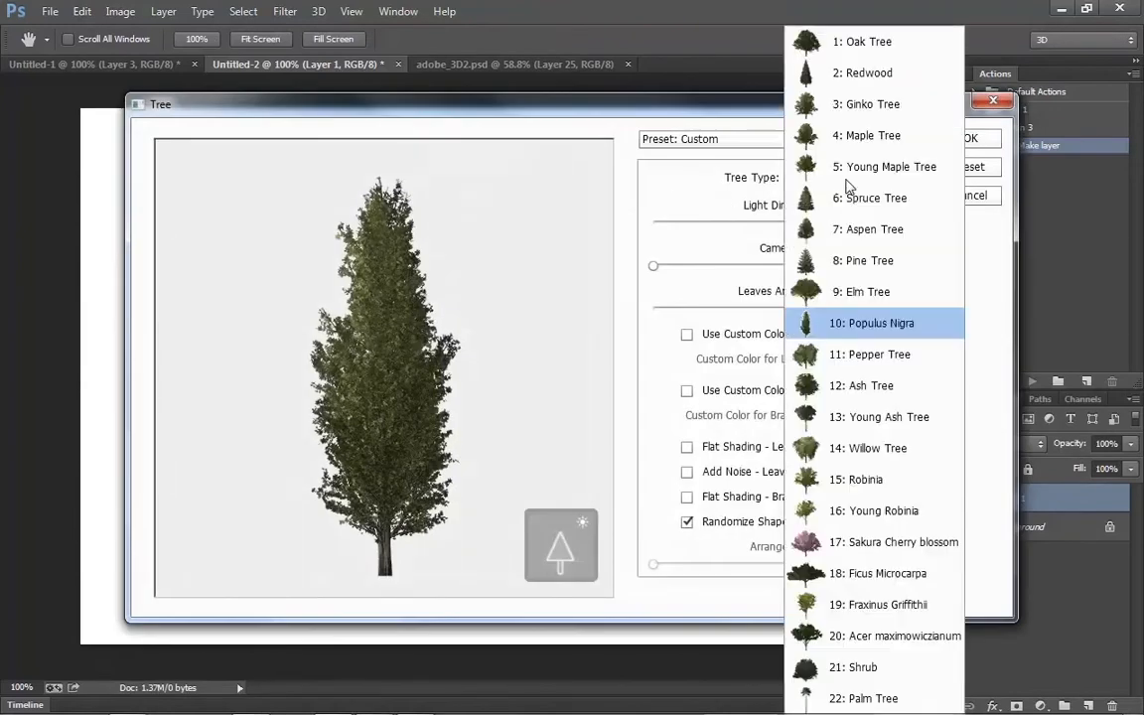
{"action": "left_click", "coordinate": [872, 608]}
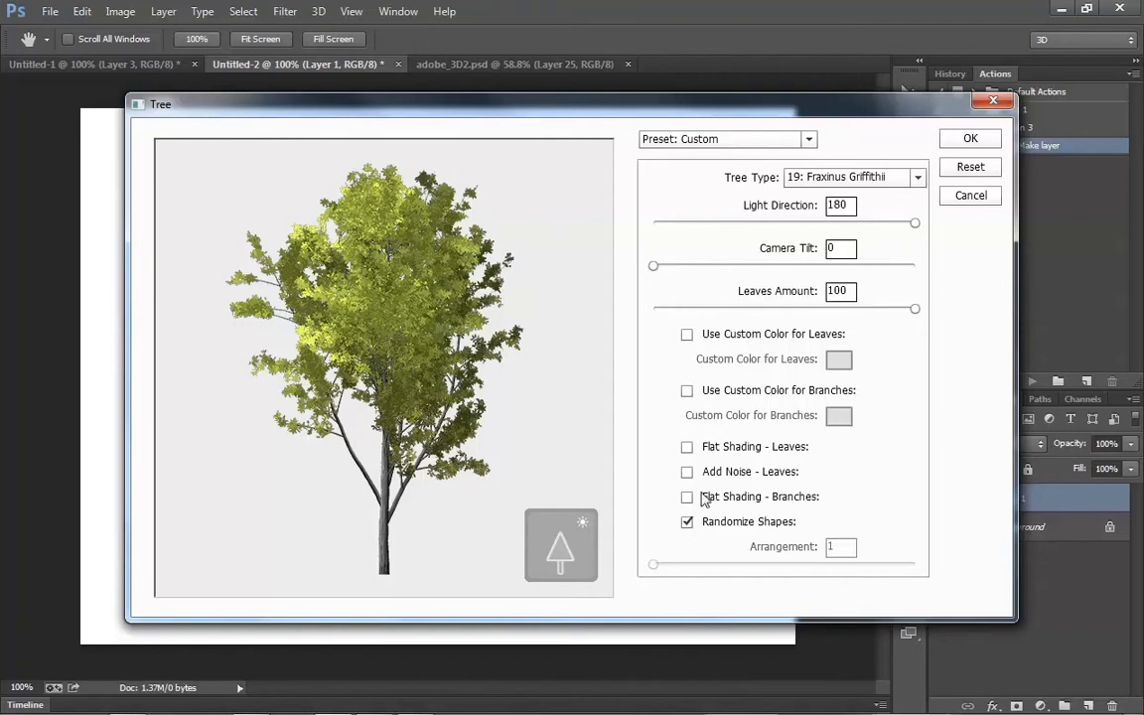
{"action": "left_click", "coordinate": [970, 139]}
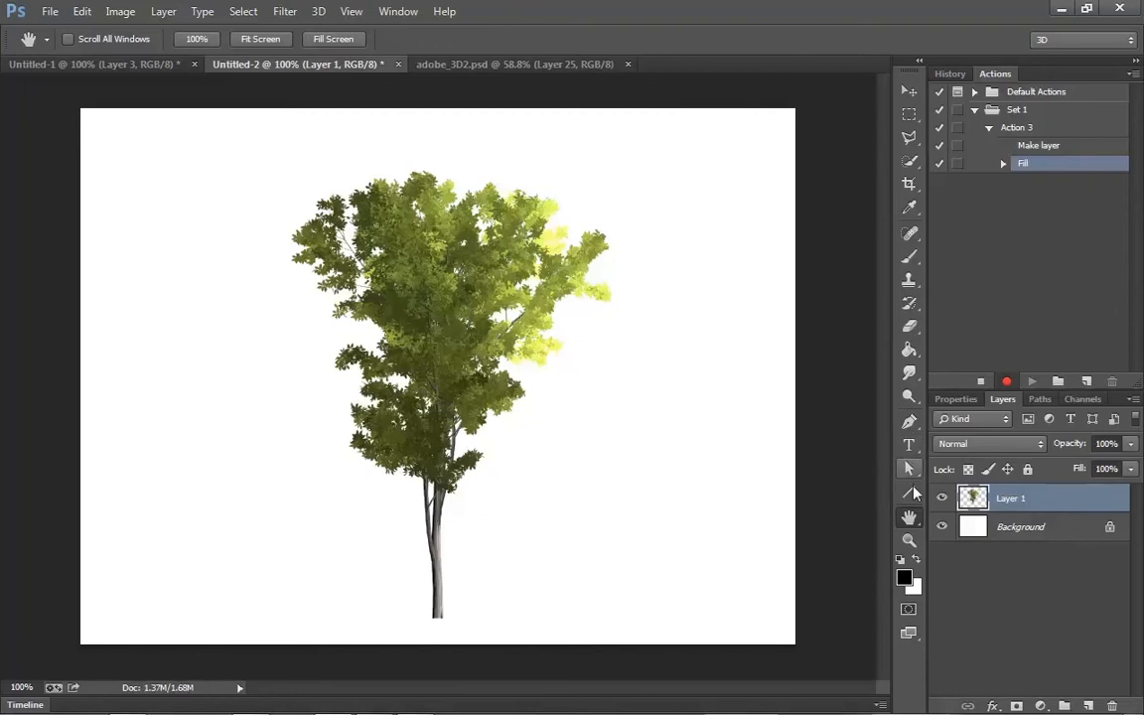
Step: Hide the tree layer as part of the action and stop recording
{"action": "left_click", "coordinate": [941, 498]}
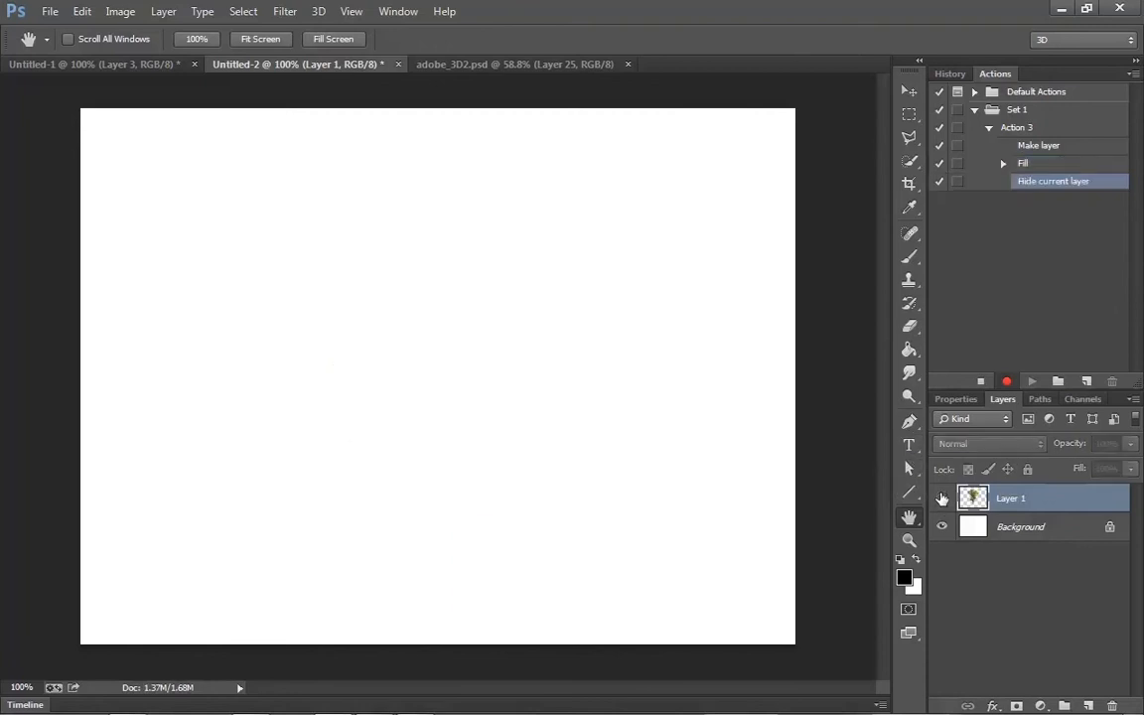
{"action": "left_click", "coordinate": [982, 383]}
Step: Duplicate the Make layer, Fill and Hide current layer commands three times within Action 3, and play the action
{"action": "left_click", "coordinate": [1071, 148]}
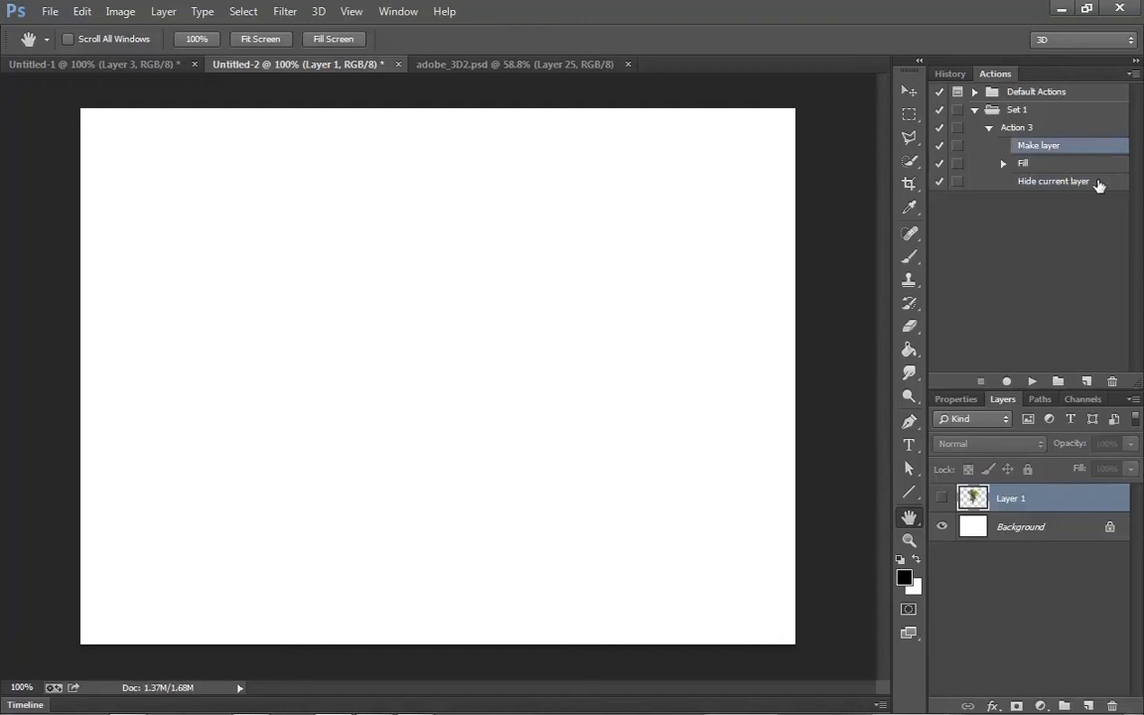
{"action": "left_click", "coordinate": [1099, 185], "text": "shift"}
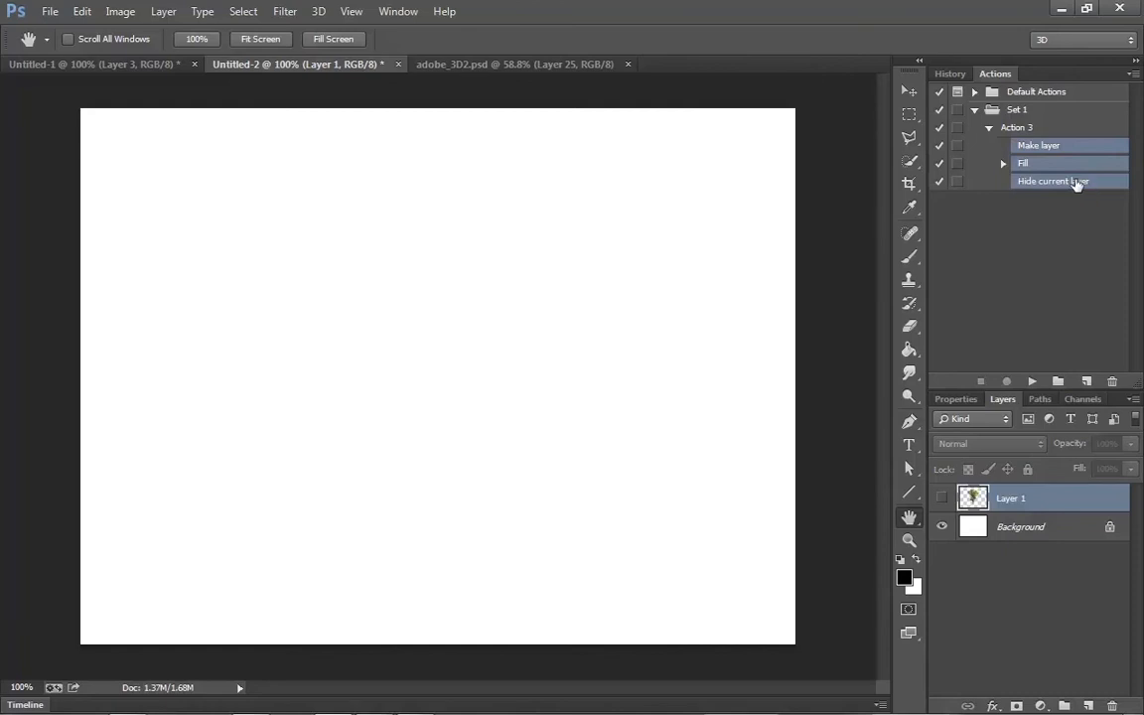
{"action": "left_click_drag", "start_coordinate": [1027, 186], "coordinate": [1011, 145]}
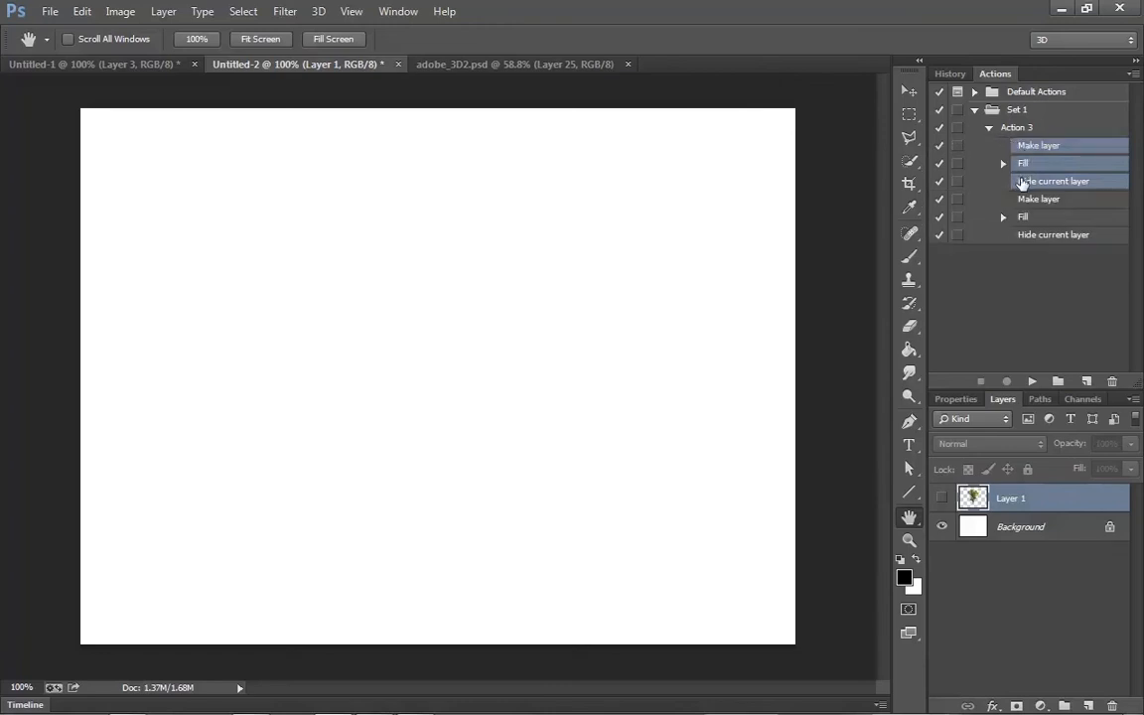
{"action": "left_click_drag", "start_coordinate": [1026, 154], "coordinate": [1005, 129]}
{"action": "left_click_drag", "start_coordinate": [1029, 184], "coordinate": [1017, 147]}
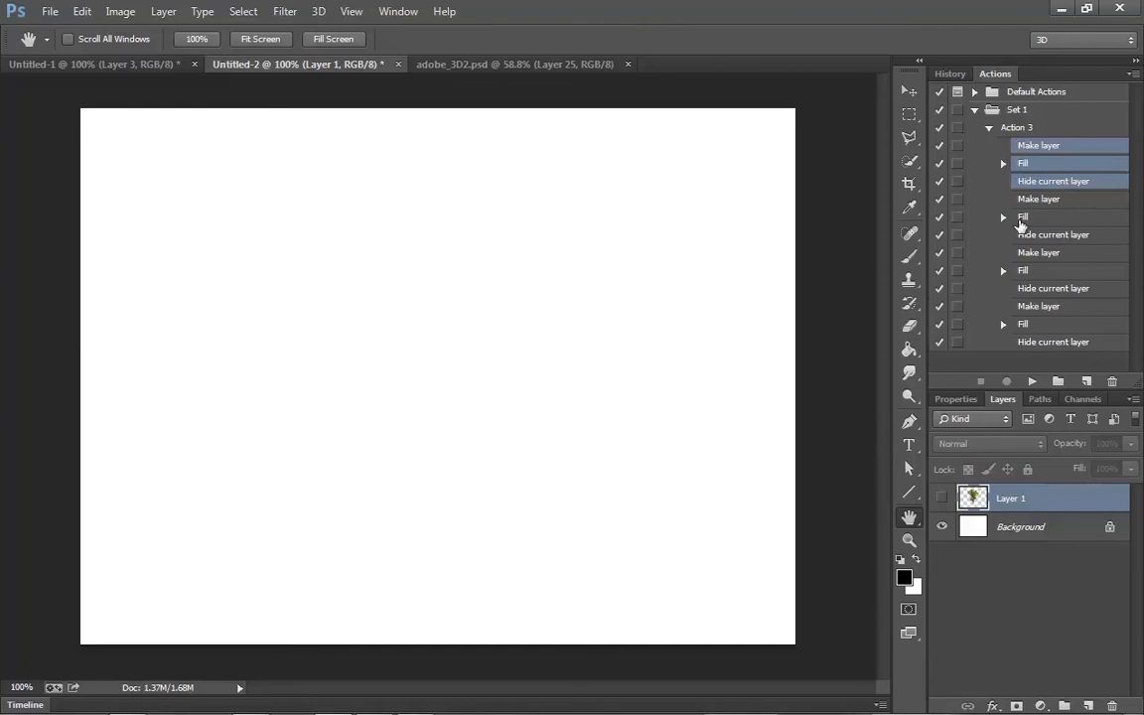
{"action": "left_click", "coordinate": [1008, 128]}
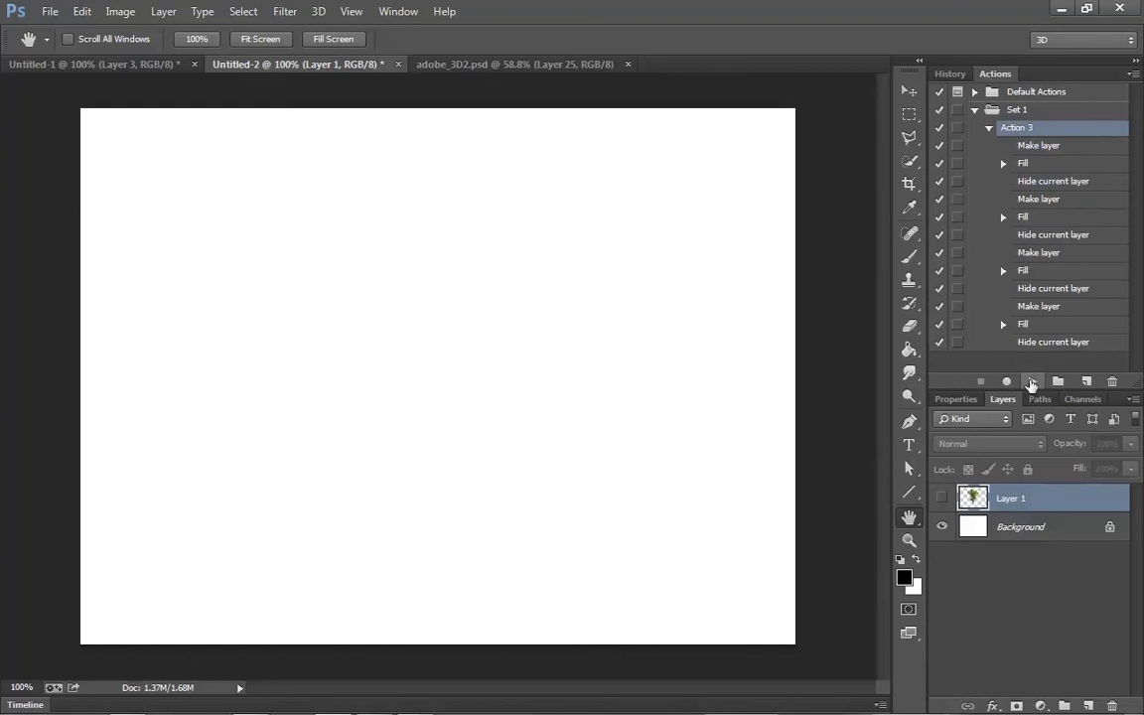
{"action": "left_click", "coordinate": [1030, 382]}
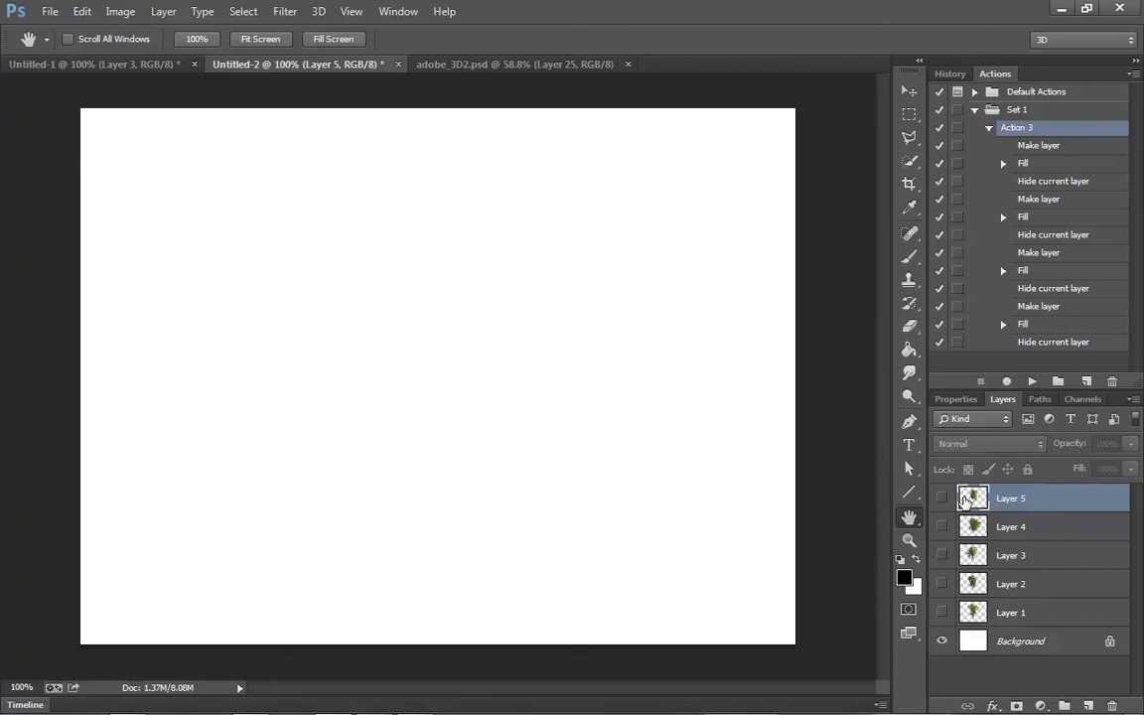
Step: Show the trees on Layers 1 to 5 one at a time, leaving only Layer 5 visible above the Background
{"action": "left_click", "coordinate": [942, 613]}
{"action": "left_click", "coordinate": [942, 613]}
{"action": "left_click", "coordinate": [942, 584]}
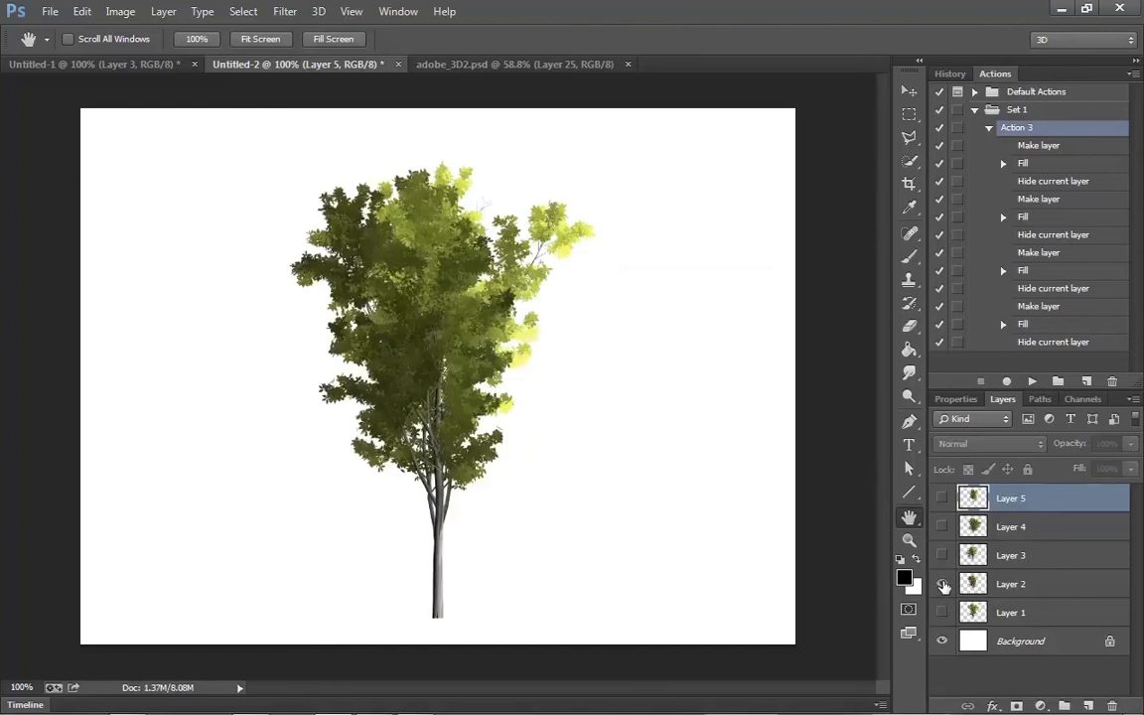
{"action": "left_click", "coordinate": [943, 584]}
{"action": "left_click", "coordinate": [942, 555]}
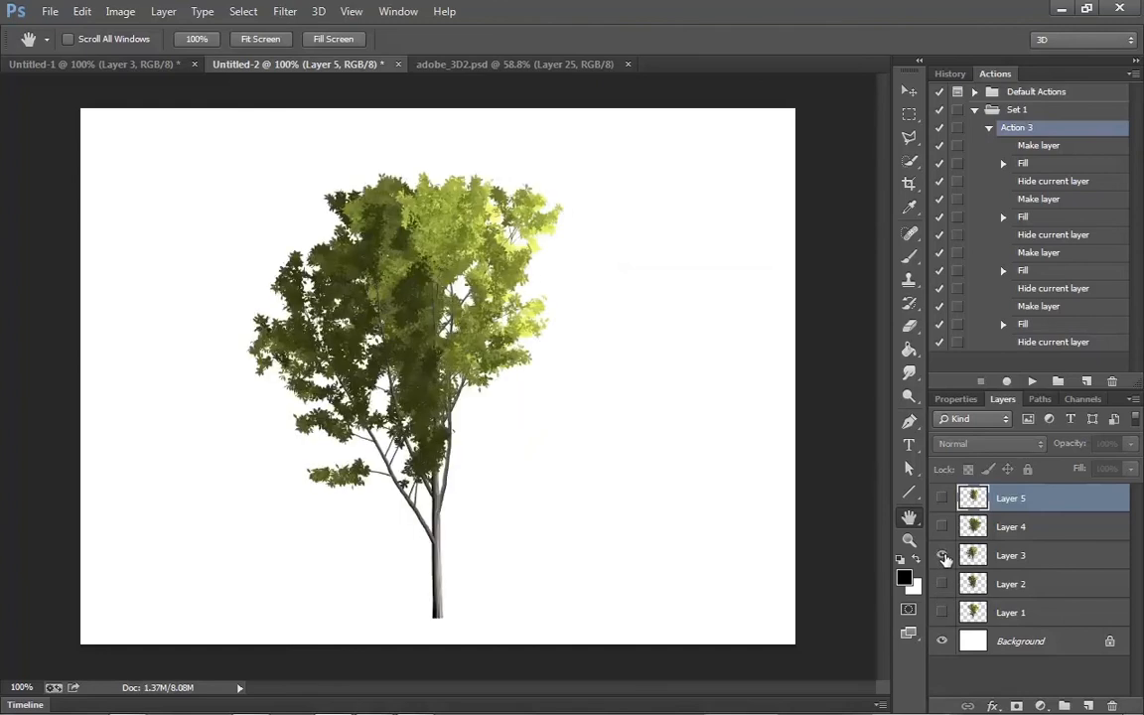
{"action": "left_click", "coordinate": [942, 555]}
{"action": "left_click", "coordinate": [942, 527]}
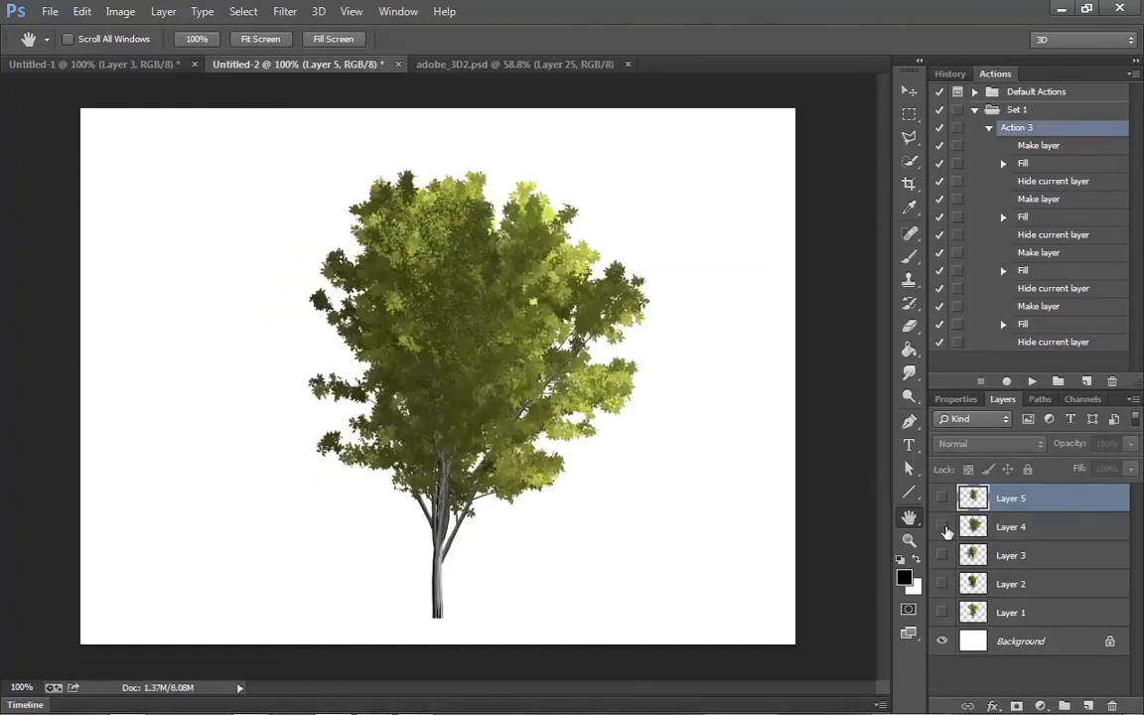
{"action": "left_click", "coordinate": [942, 526]}
{"action": "left_click", "coordinate": [942, 497]}
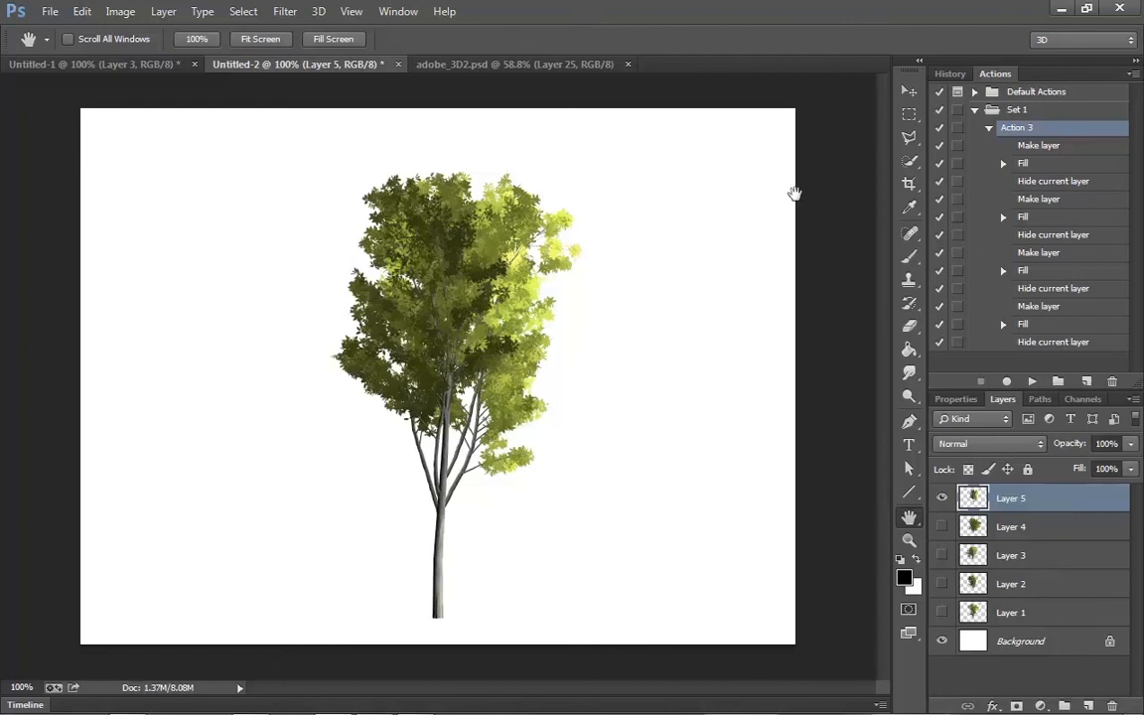
Step: Draw a rectangular selection around the whole tree on Layer 5 and clear it
{"action": "left_click", "coordinate": [909, 115]}
{"action": "left_click_drag", "start_coordinate": [309, 142], "coordinate": [630, 642]}
{"action": "key", "text": "ctrl+d"}
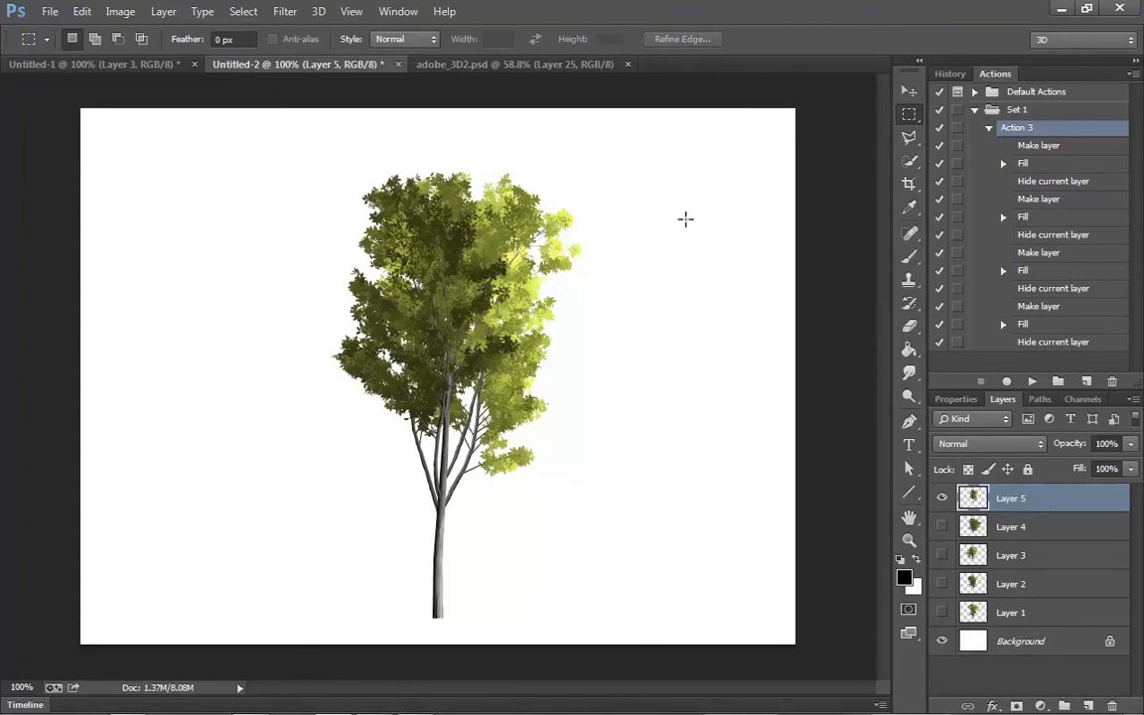